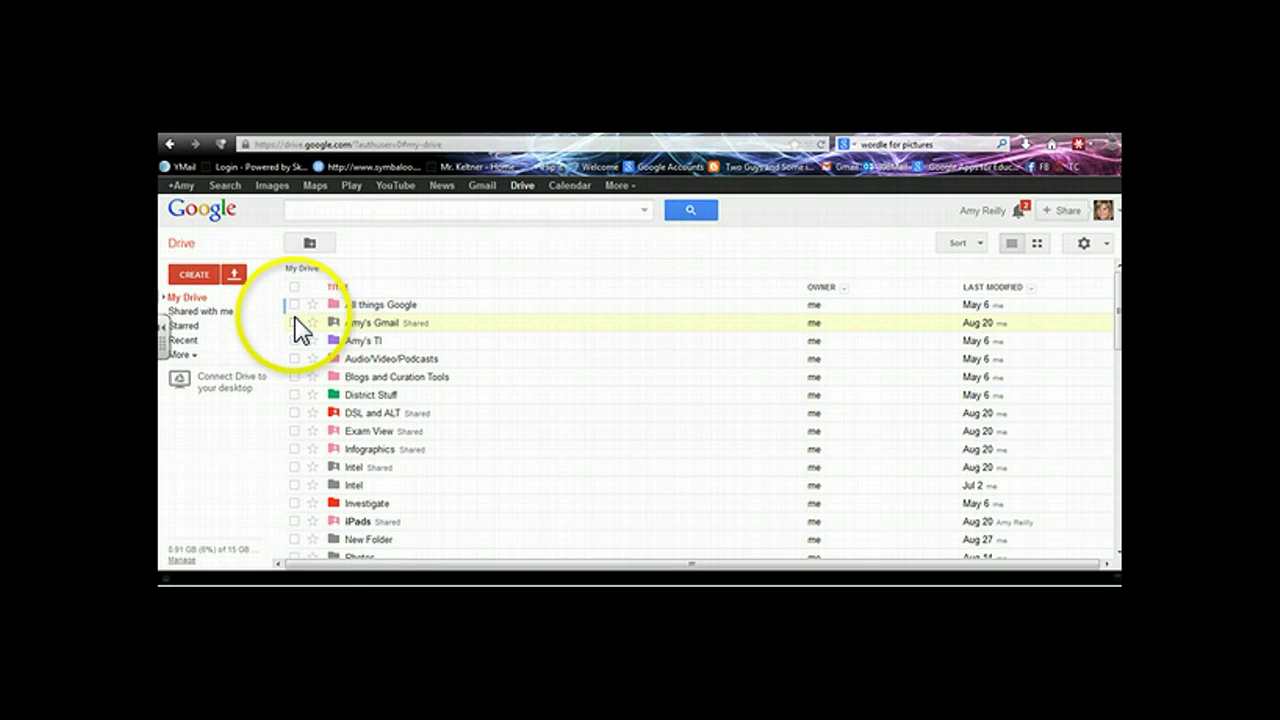
Create a new form titled with the teacher's name followed by "Inbox" and apply the Magazine theme
click(201, 277)
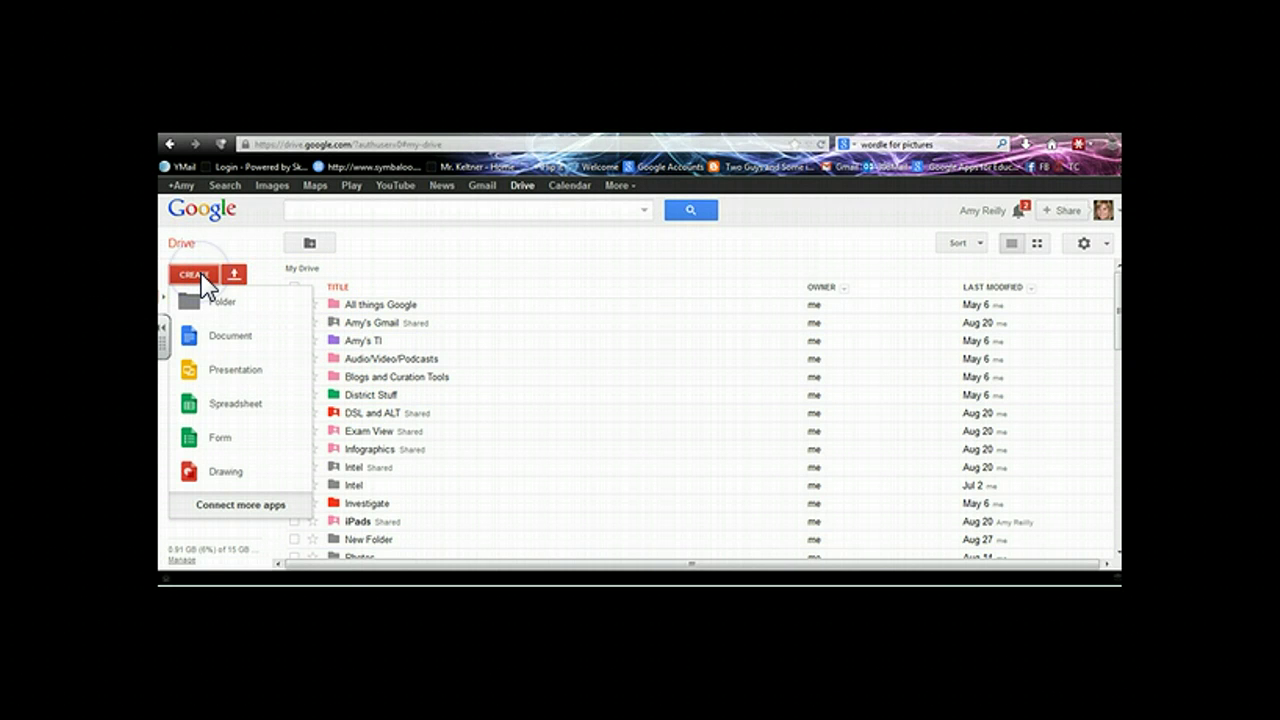
click(219, 447)
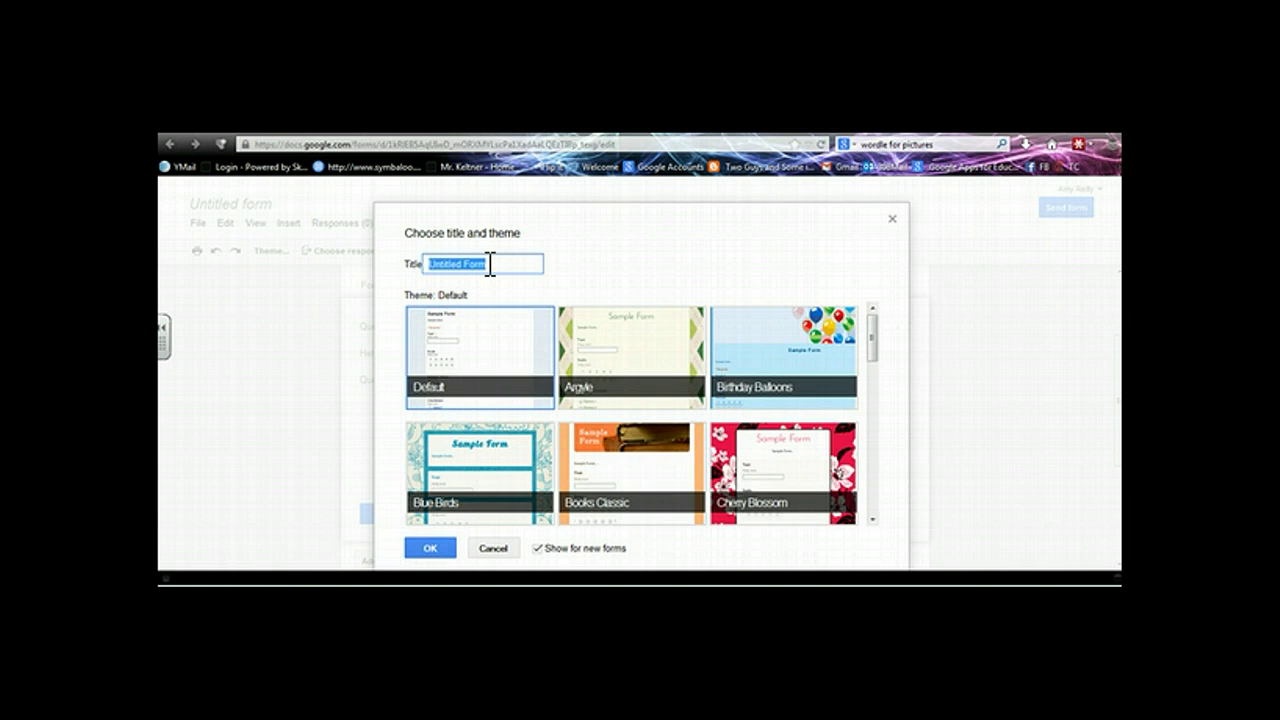
text(Ms. Gilmore's nbox)
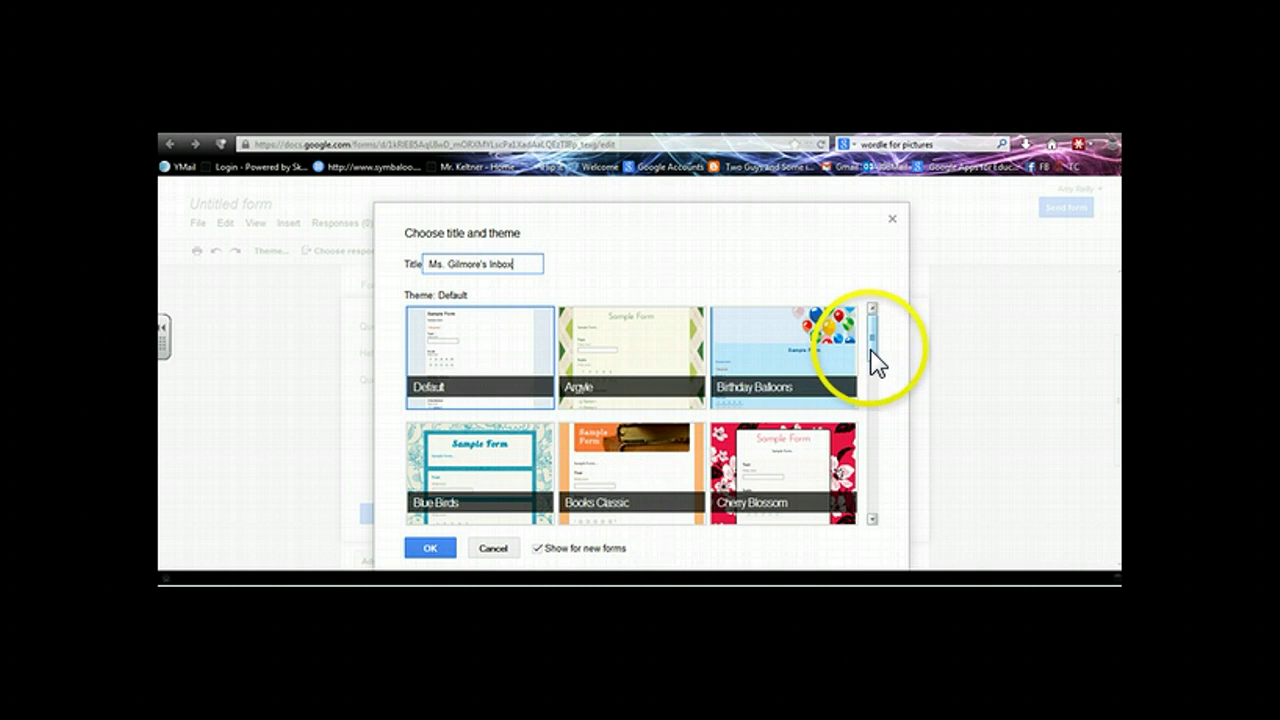
drag(871, 351, 875, 450)
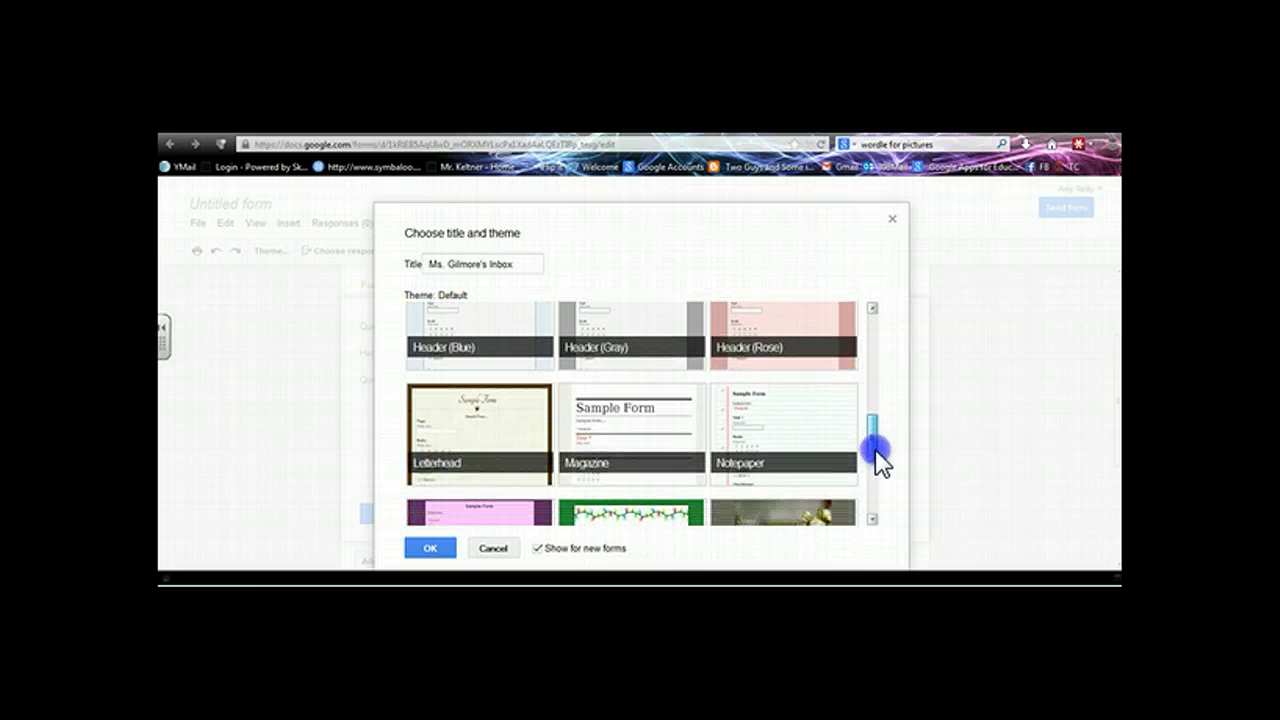
click(629, 420)
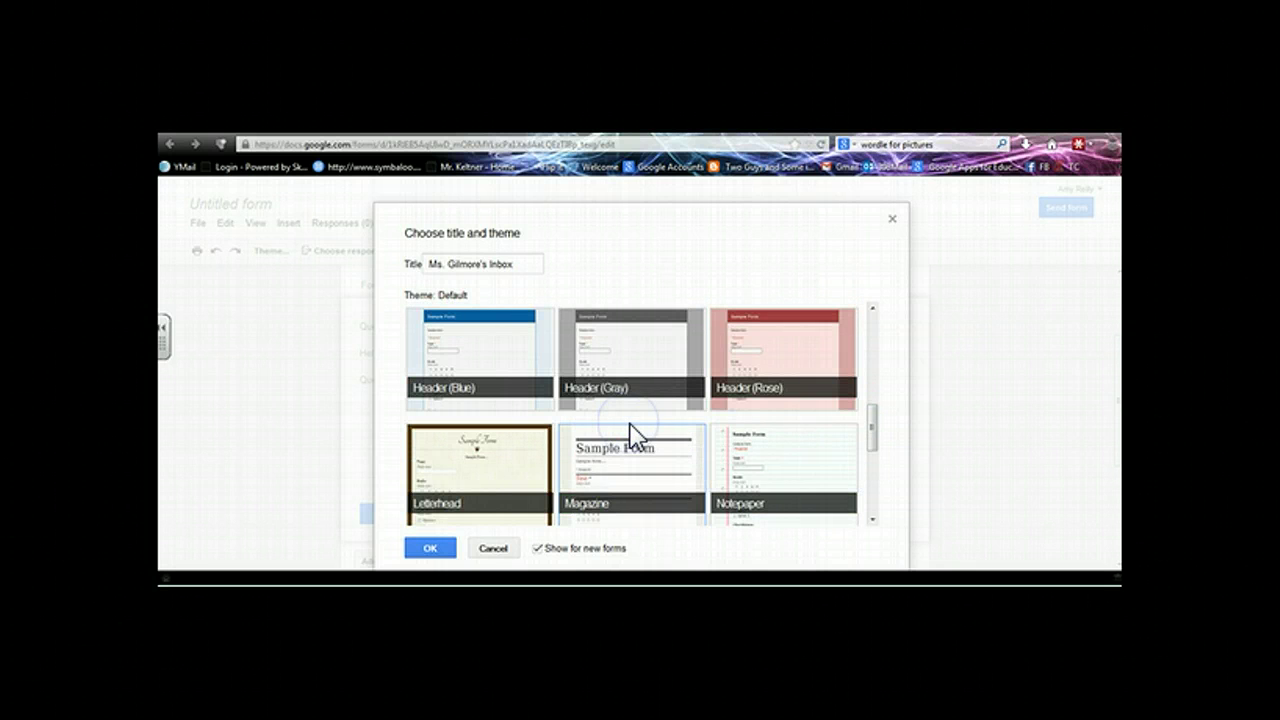
click(437, 555)
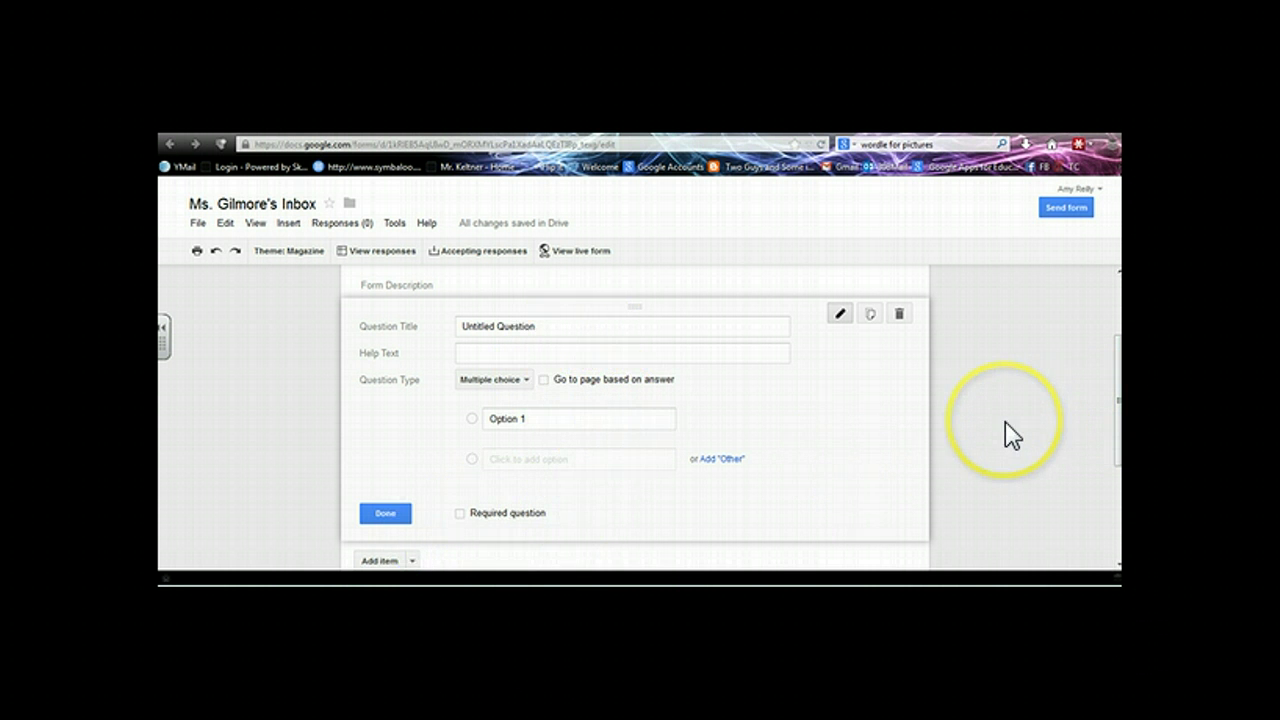
Title the form's first question "Last Name:"
click(560, 326)
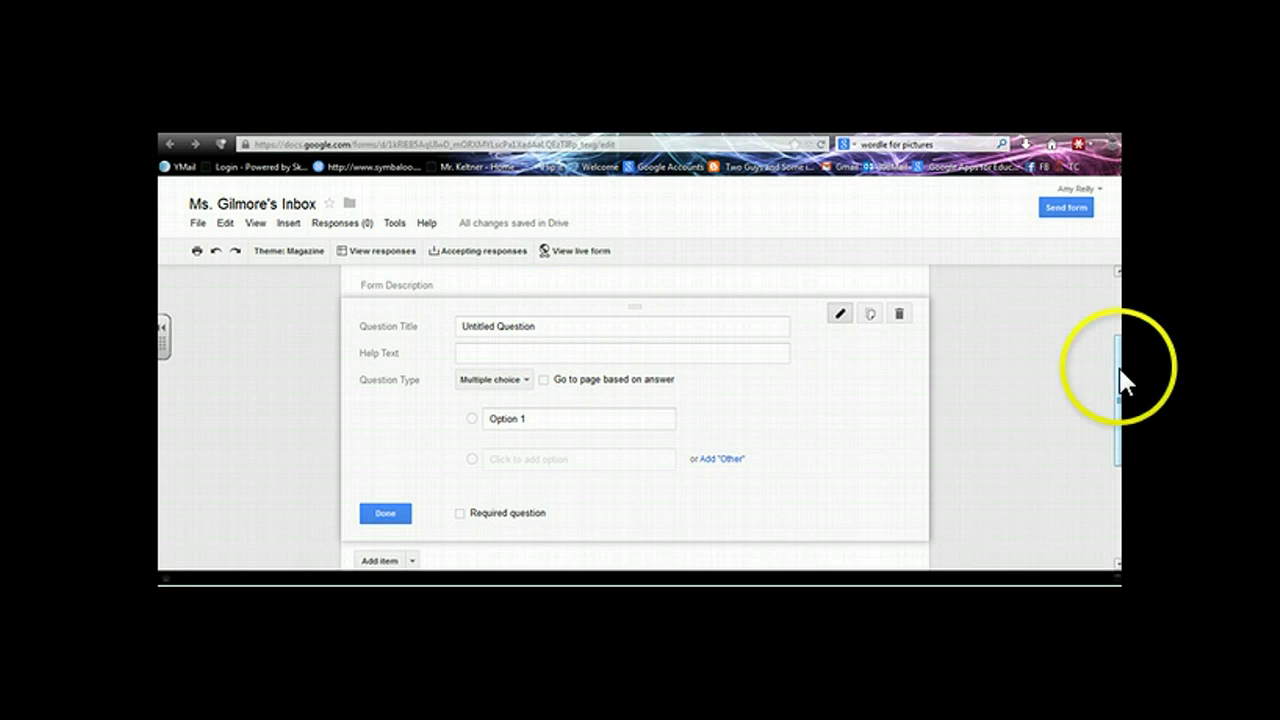
mouse_move(1120, 380)
mouse_down()
mouse_move(1114, 337)
mouse_move(1114, 357)
mouse_up()
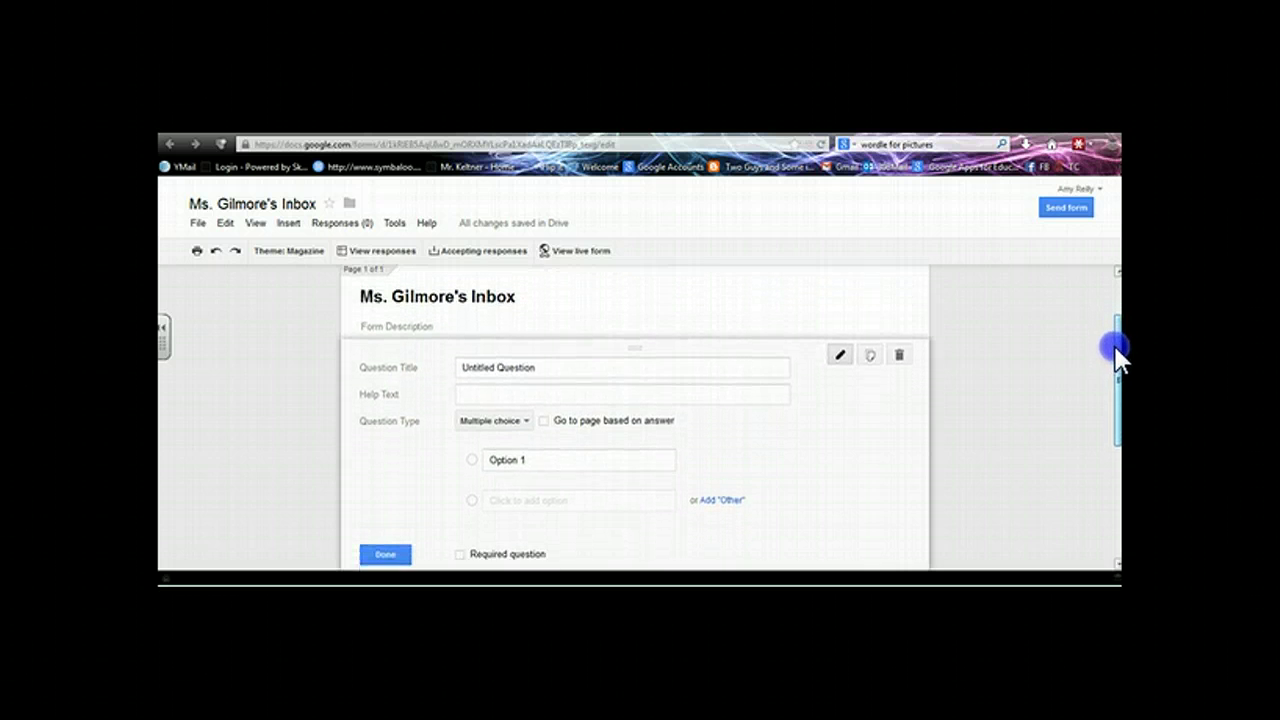
drag(539, 367, 463, 367)
click(474, 369)
click(539, 369)
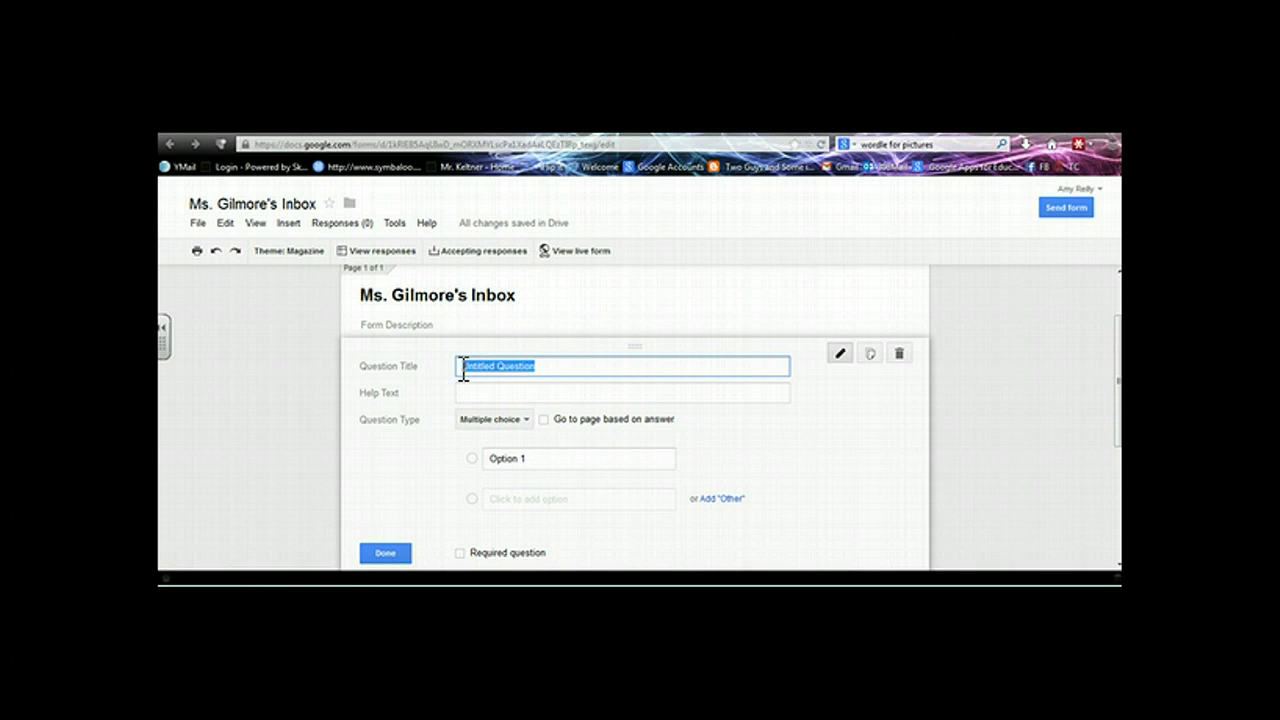
key(BackSpace)
text(Last Name)
click(568, 371)
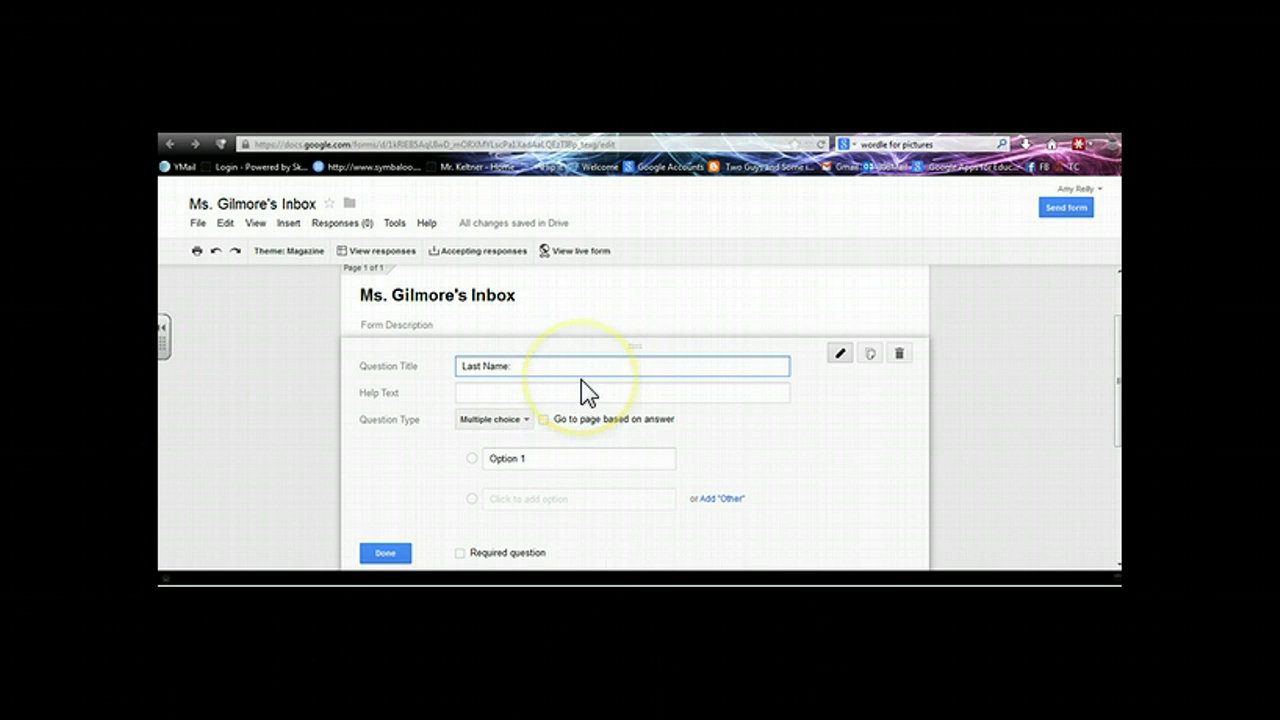
key(BackSpace)
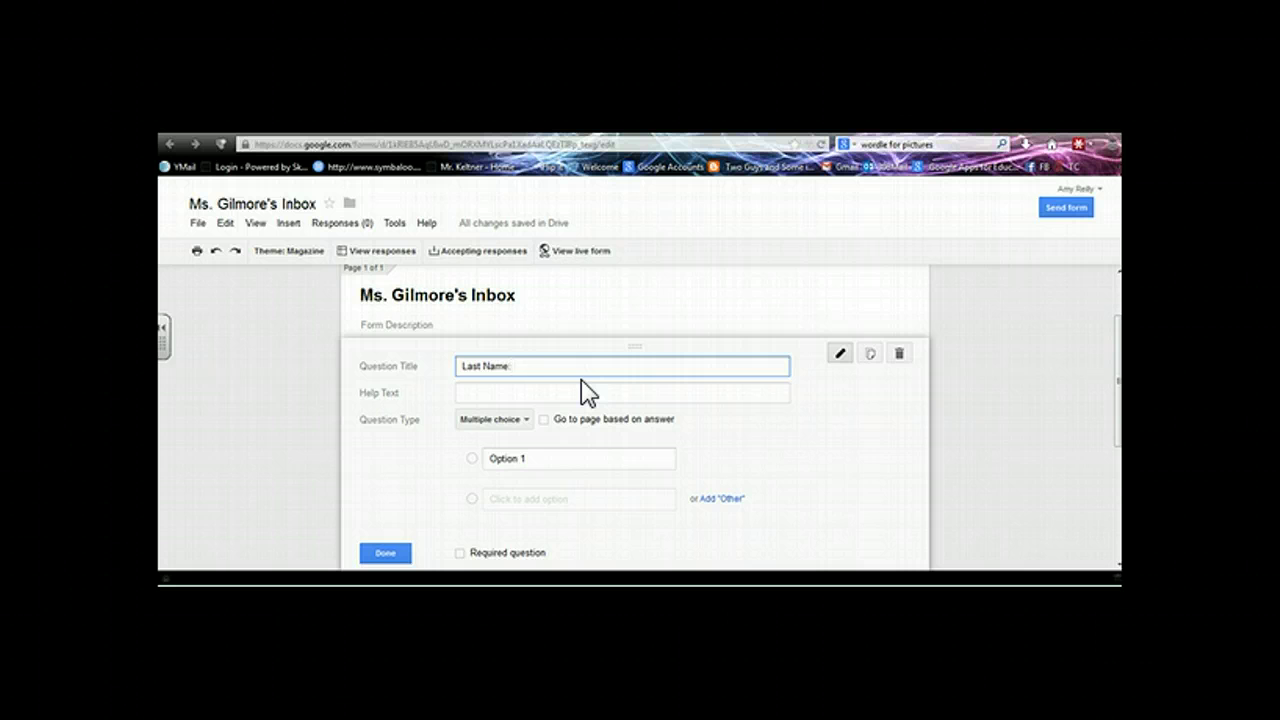
click(563, 400)
key(BackSpace)
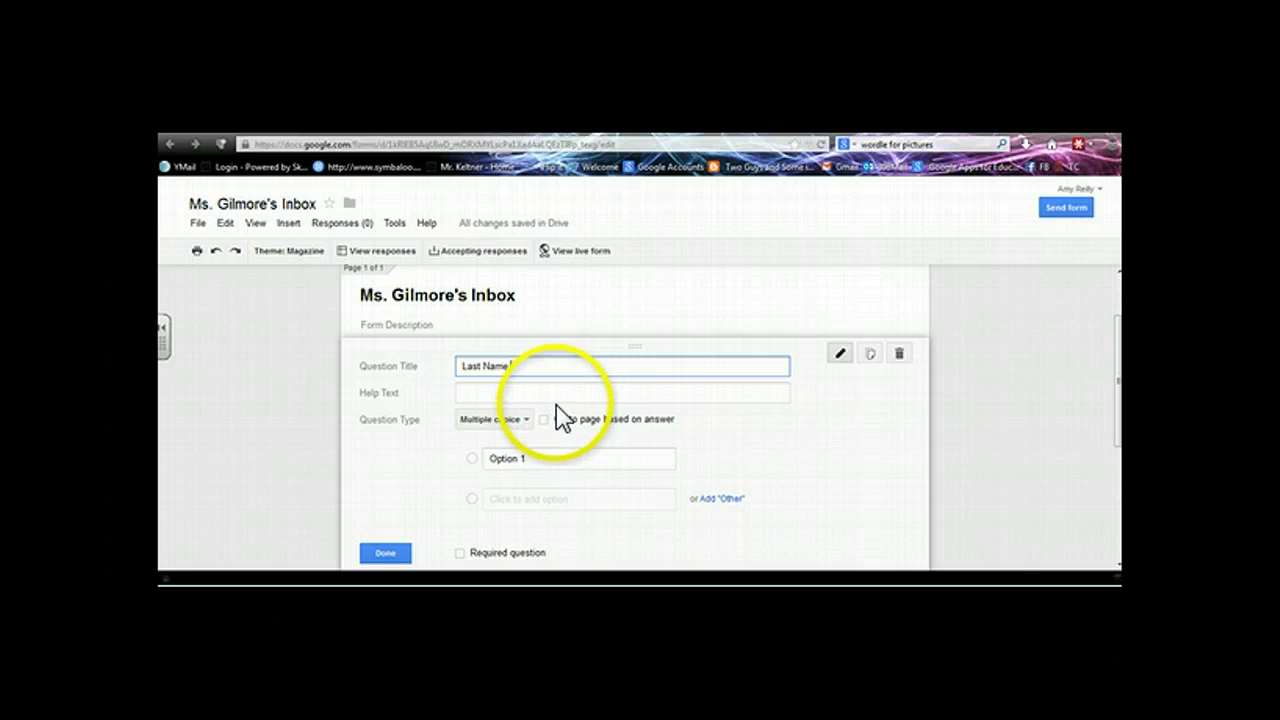
click(489, 380)
text(:)
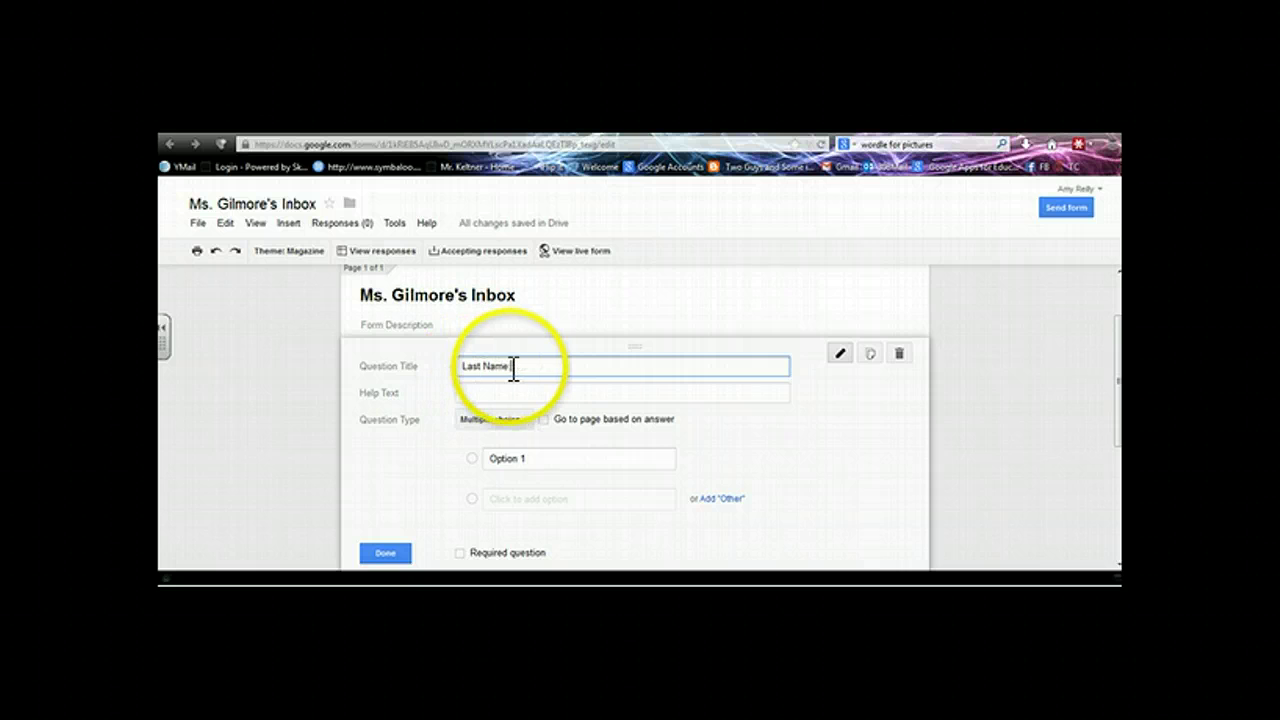
Set the Last Name question's type to Text and make it a required question
click(529, 422)
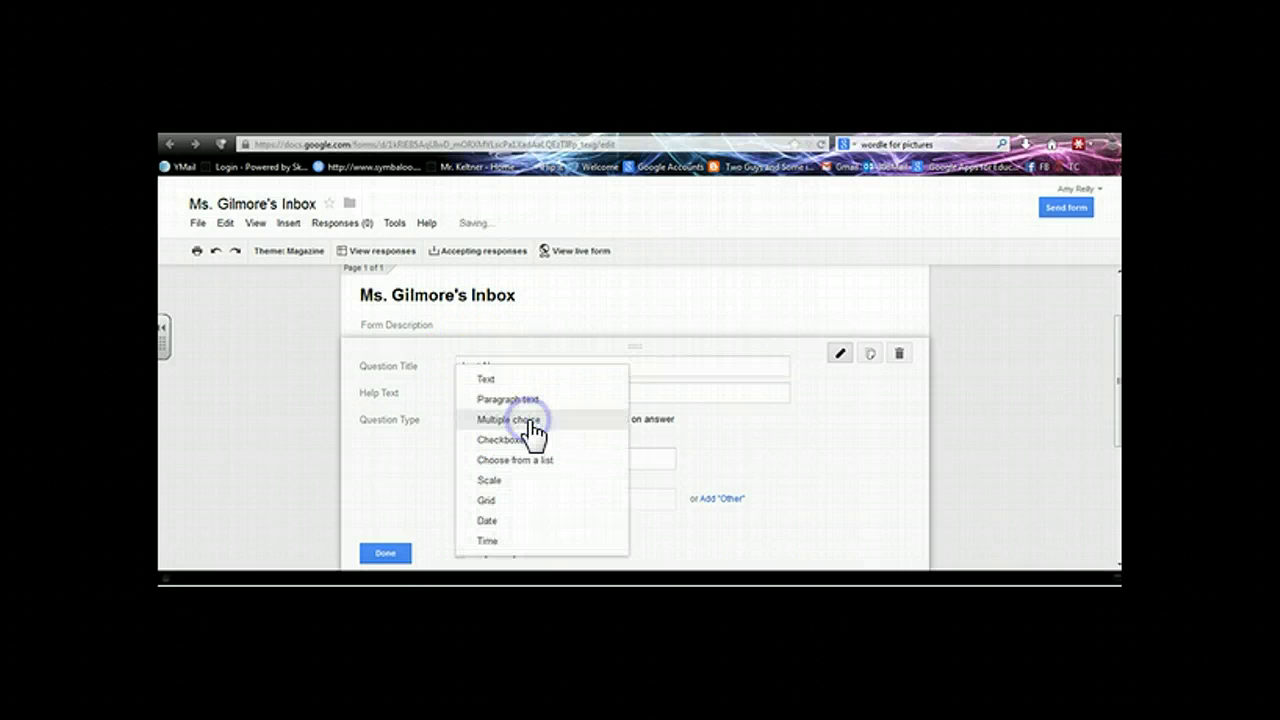
click(486, 378)
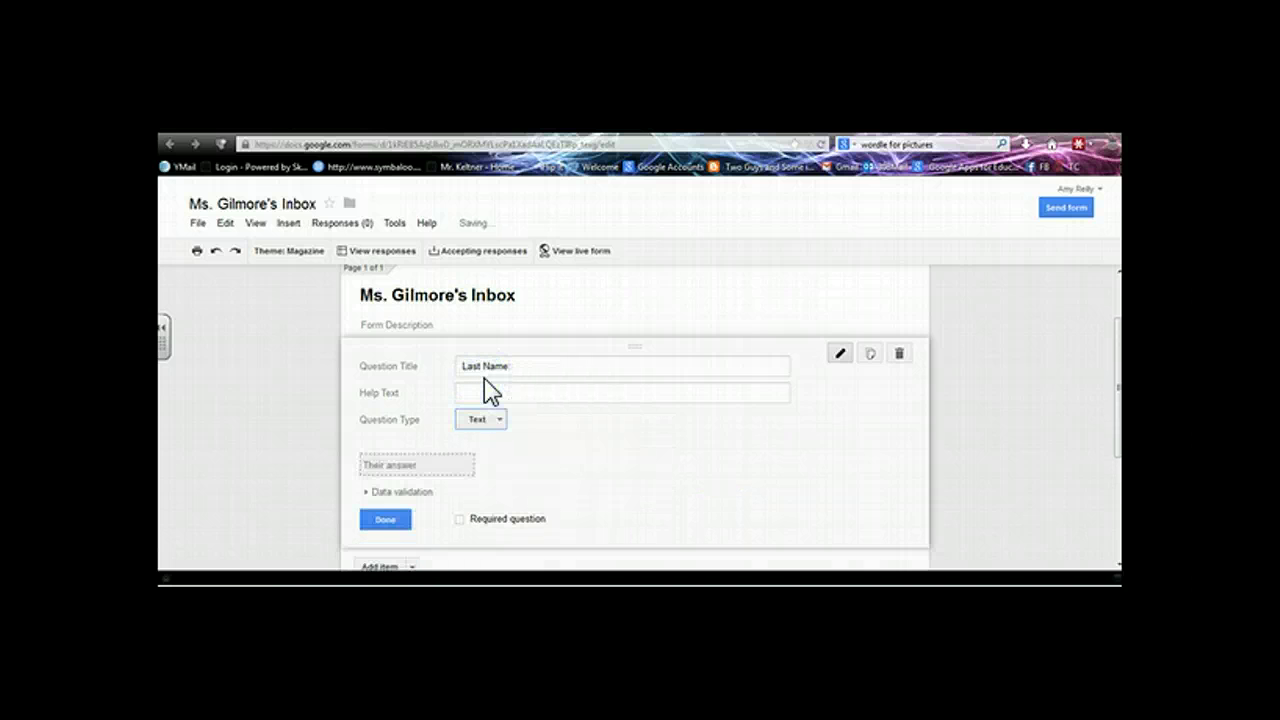
click(460, 519)
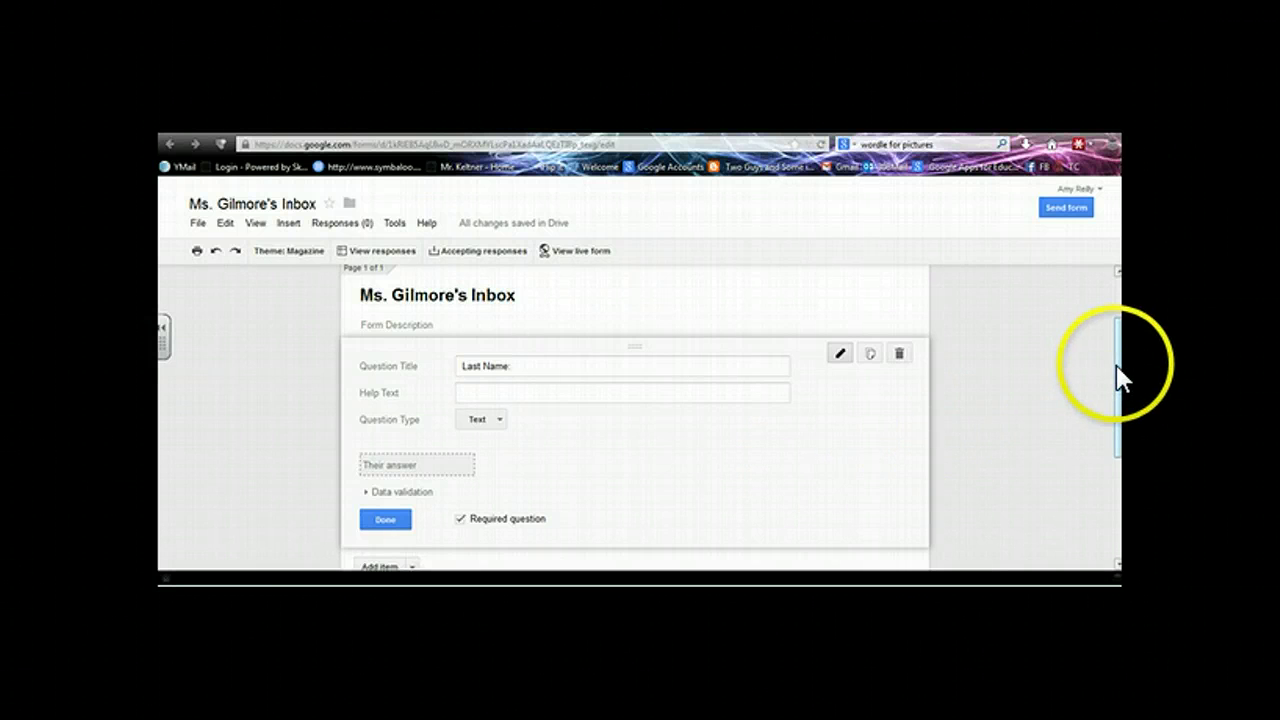
Add a second question titled "Hour:" with the question type Choose from a list
drag(1114, 377, 1117, 414)
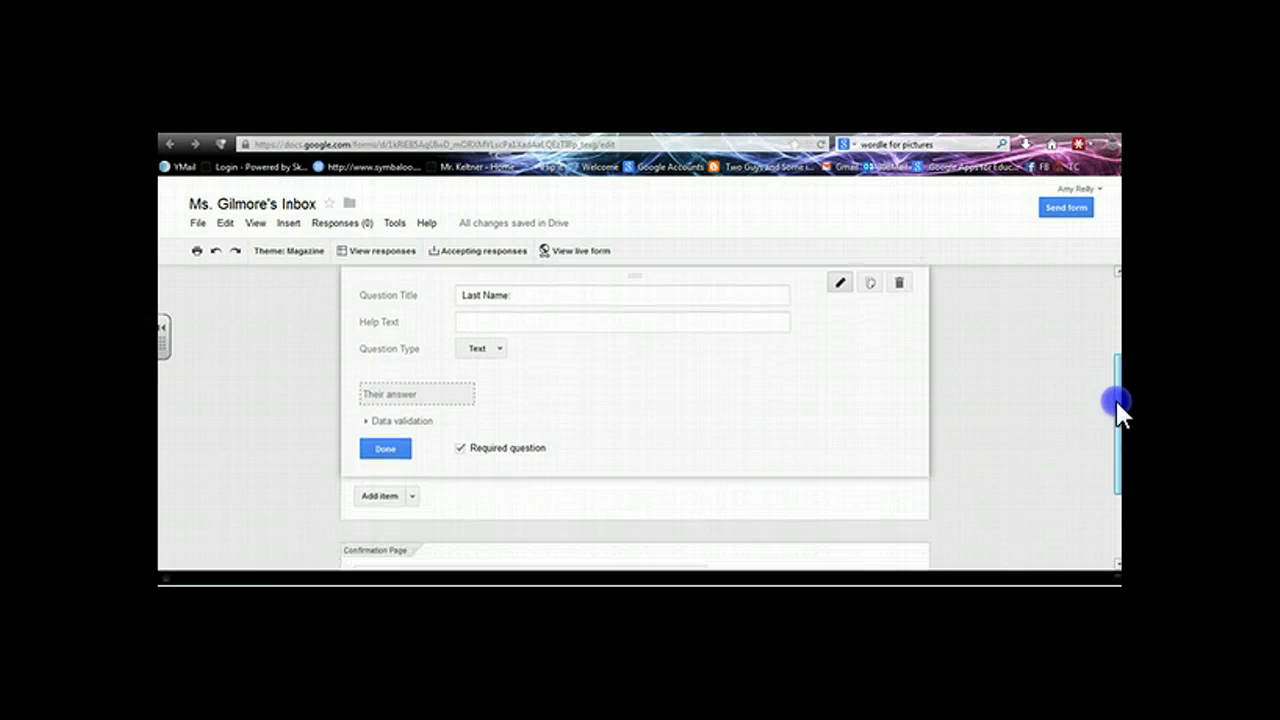
click(392, 496)
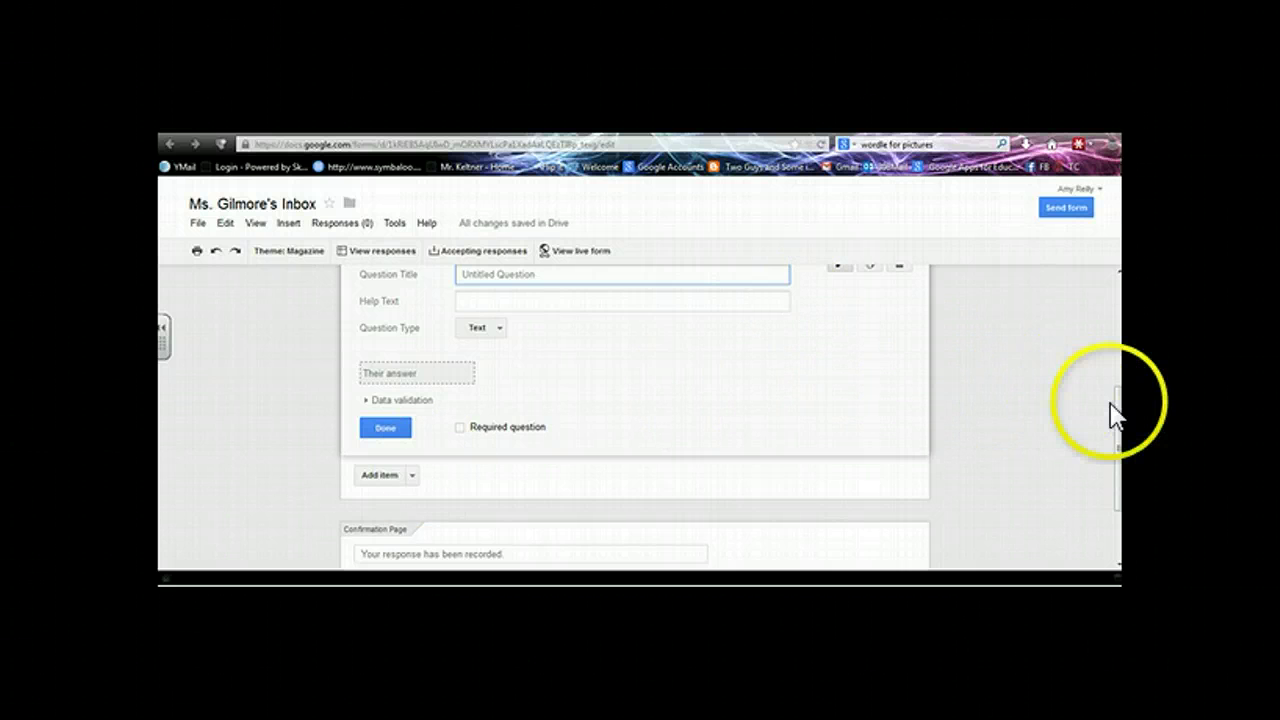
drag(1115, 415, 1115, 383)
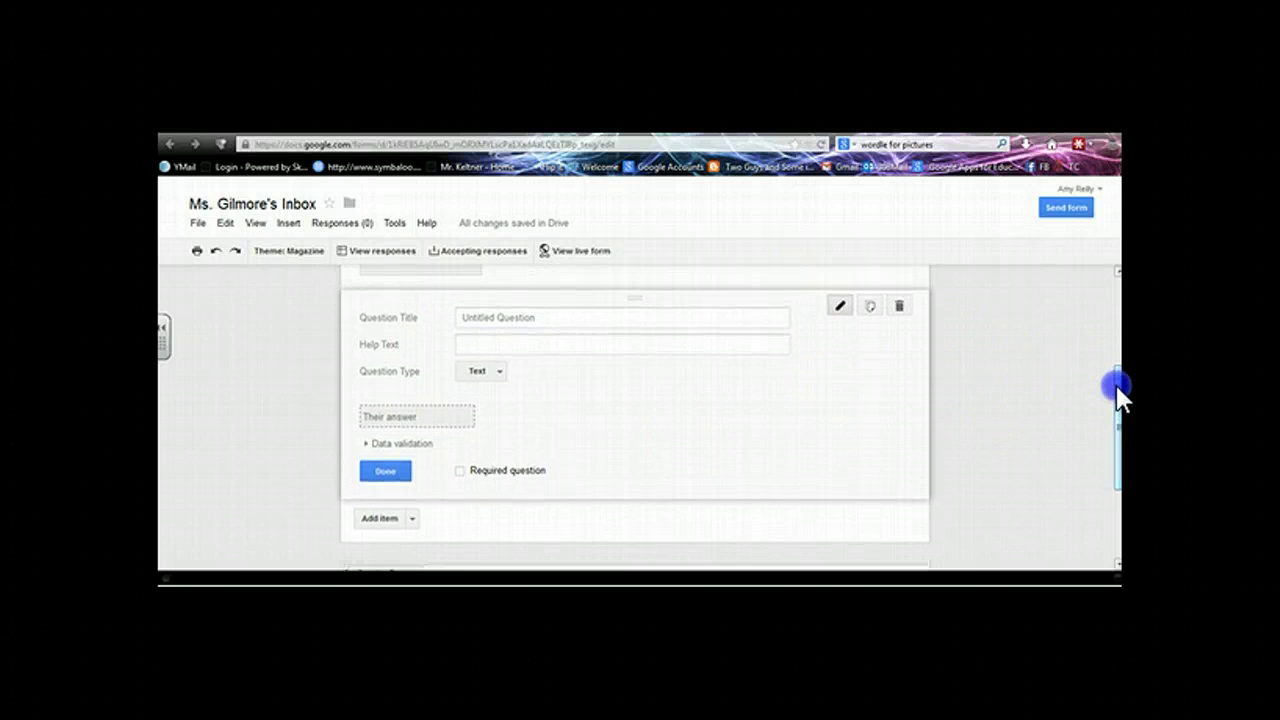
click(708, 322)
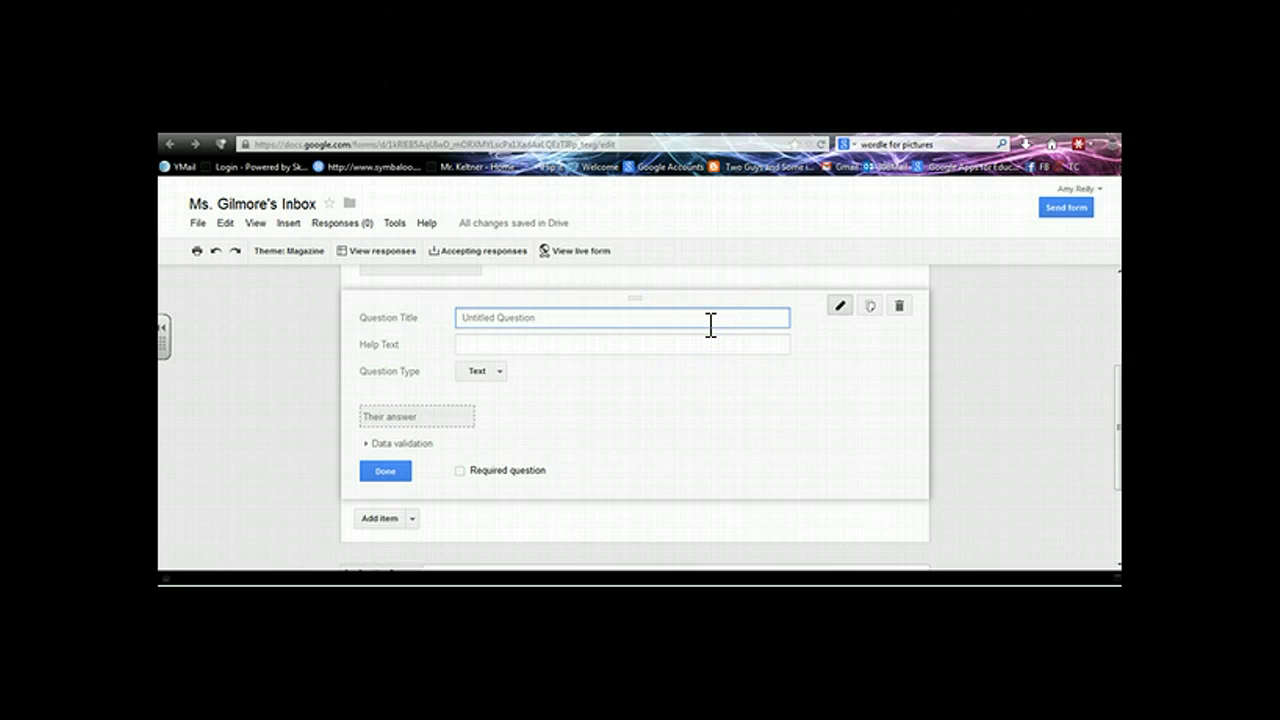
text(Hour:)
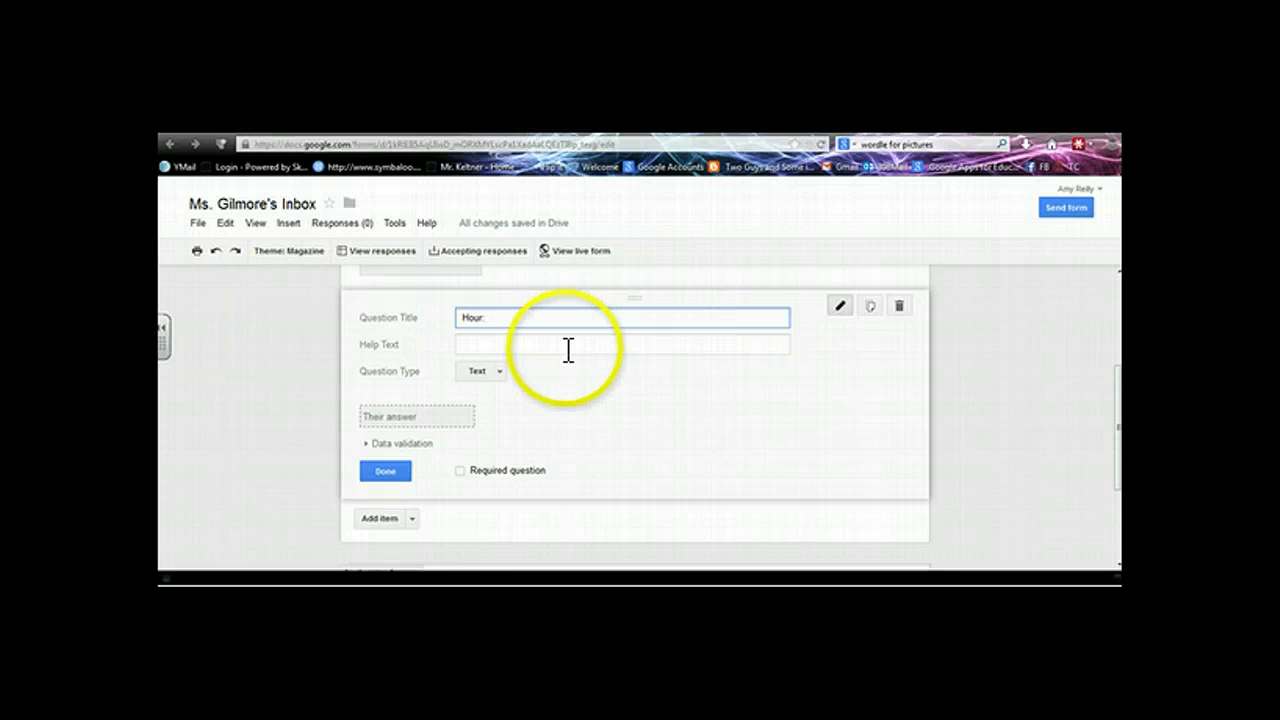
click(490, 375)
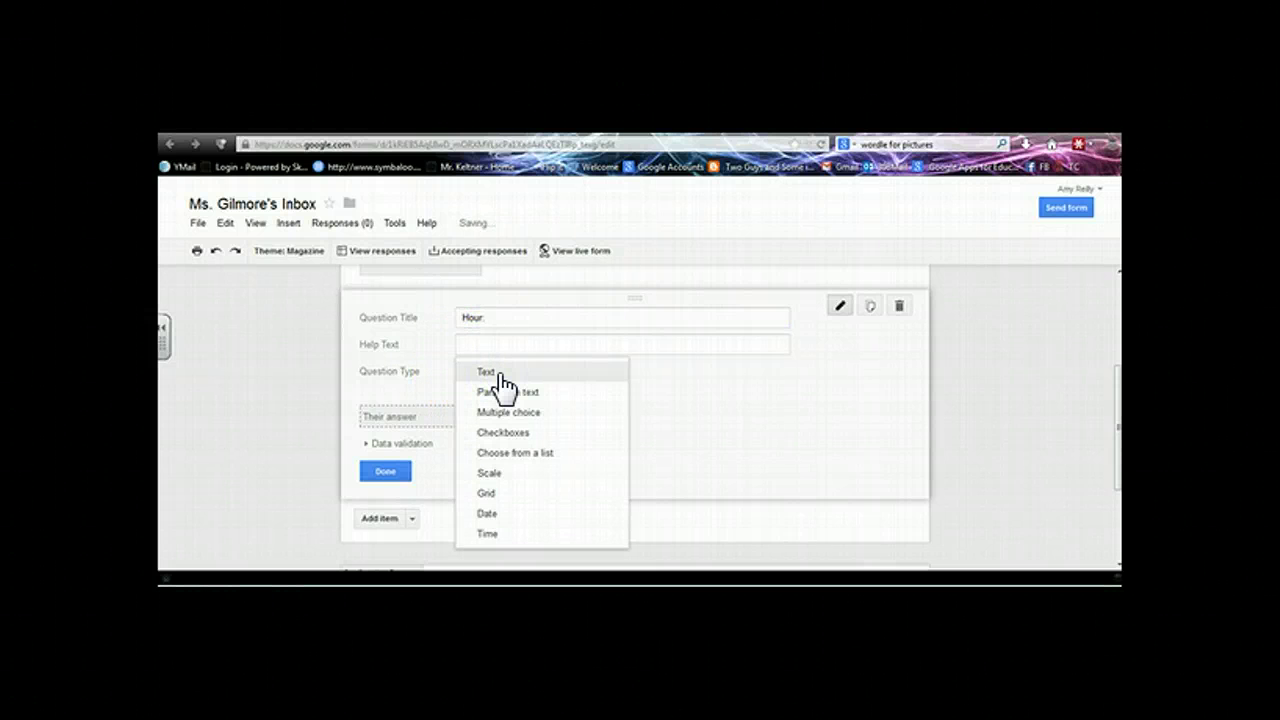
click(511, 455)
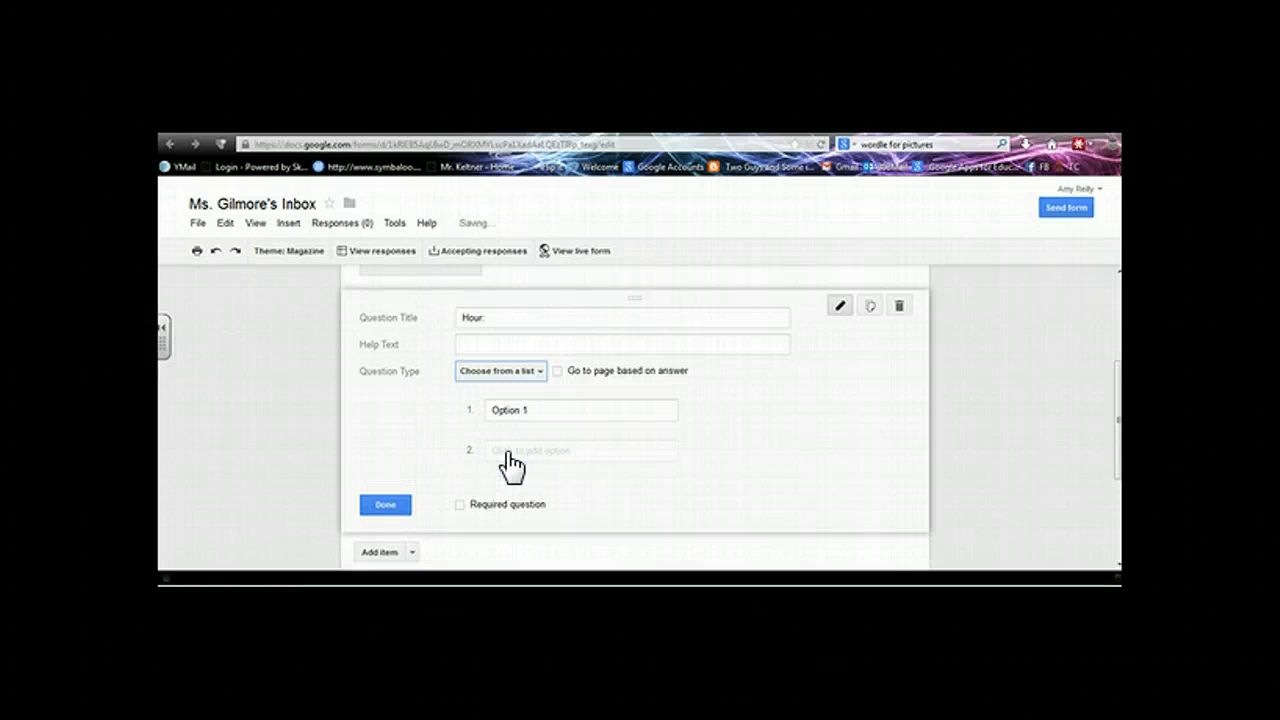
Fill the Hour question's list with the options "Please Select" and the numbers 1 through 8
click(514, 410)
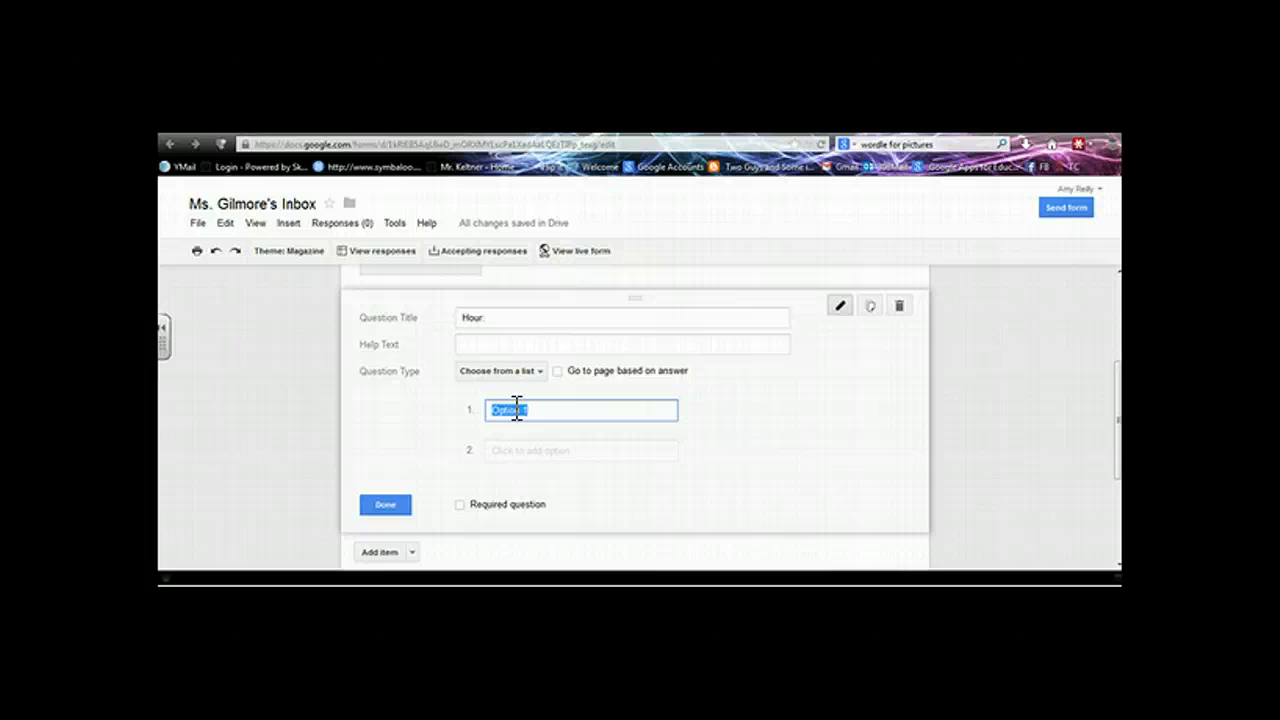
text(Please SEelect)
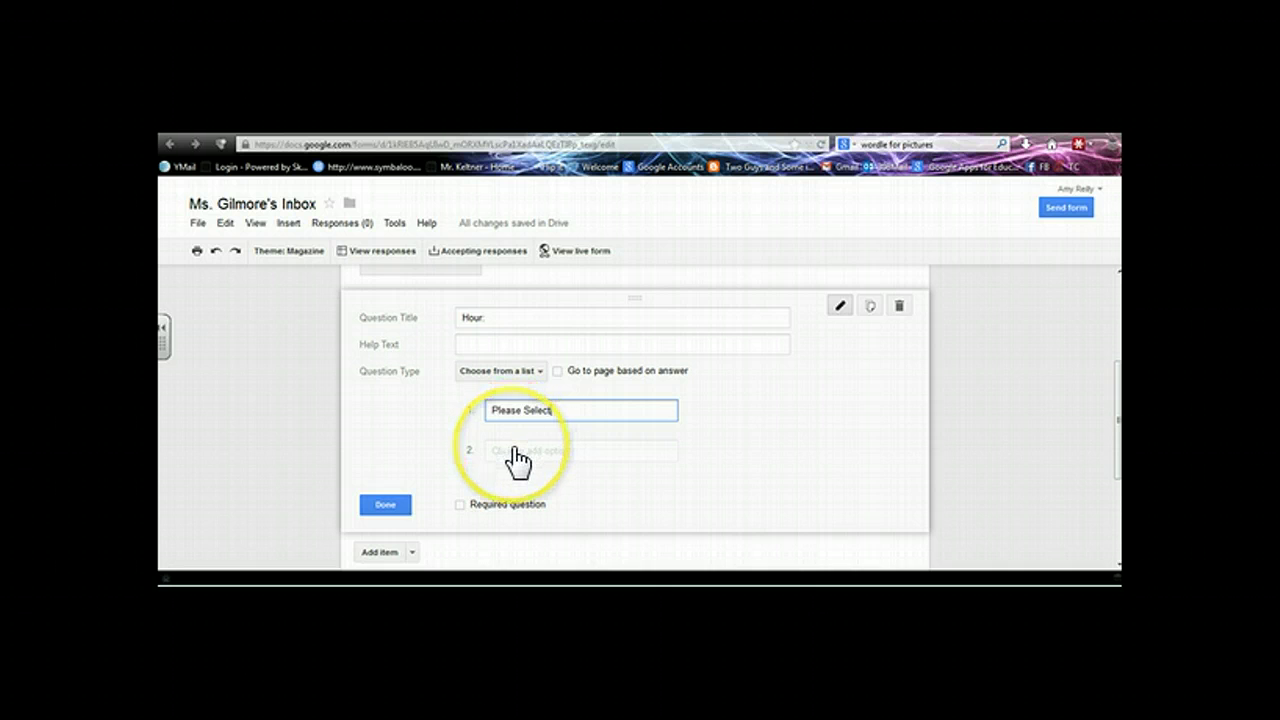
click(516, 455)
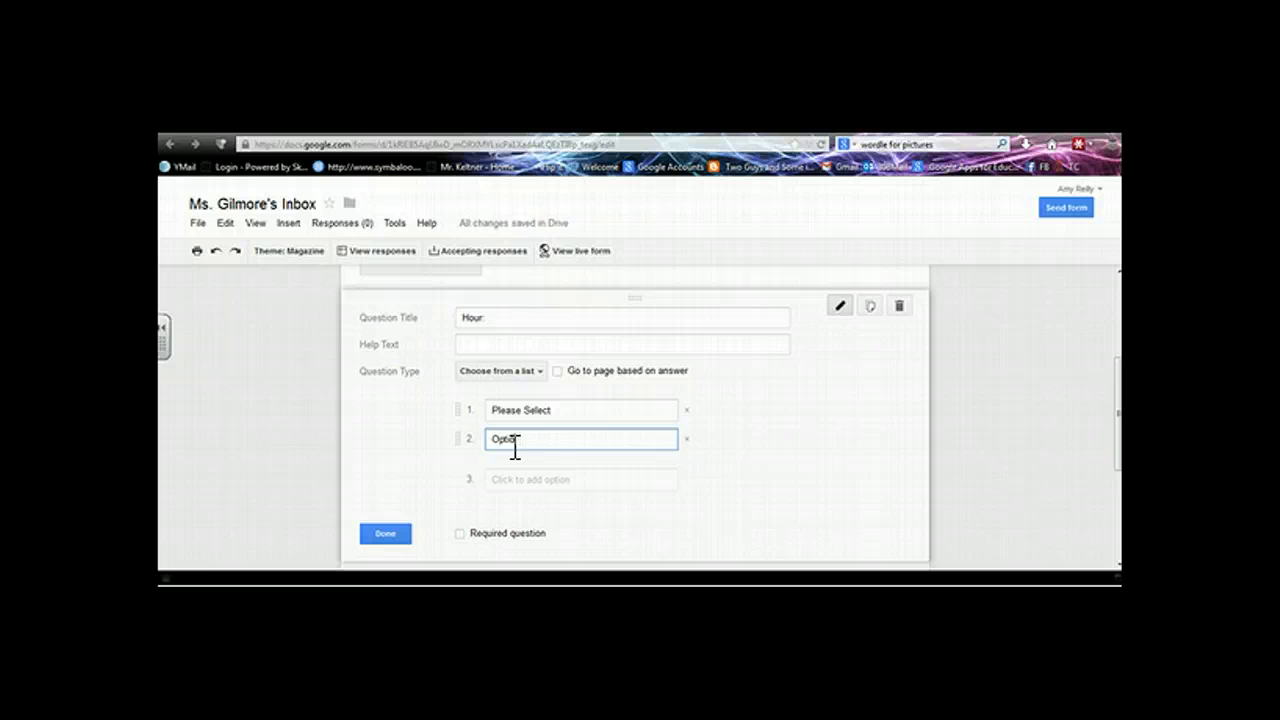
key(BackSpace)
key(BackSpace)
key(BackSpace)
key(BackSpace)
key(BackSpace)
key(BackSpace)
text(1)
key(Return)
text(2)
key(Return)
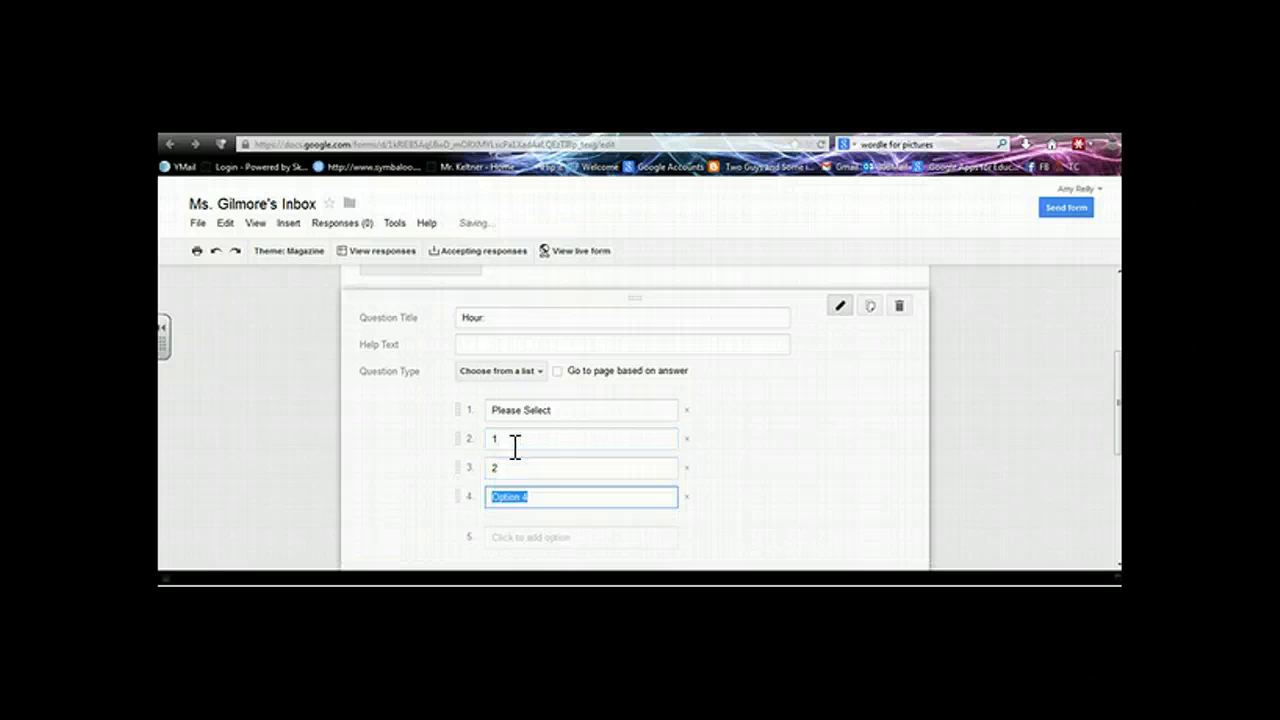
text(3)
key(Return)
text(4)
key(Return)
text(5)
key(Return)
text(6)
key(Return)
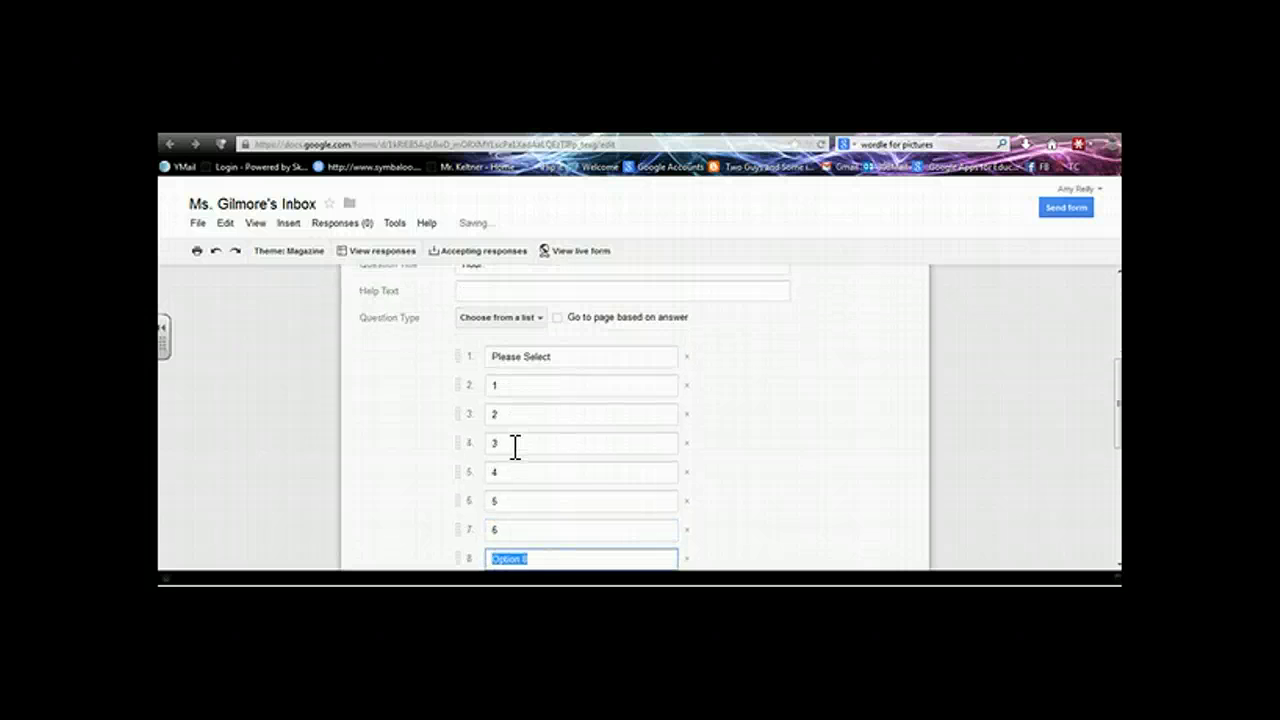
text(7)
key(Return)
text(8)
key(Return)
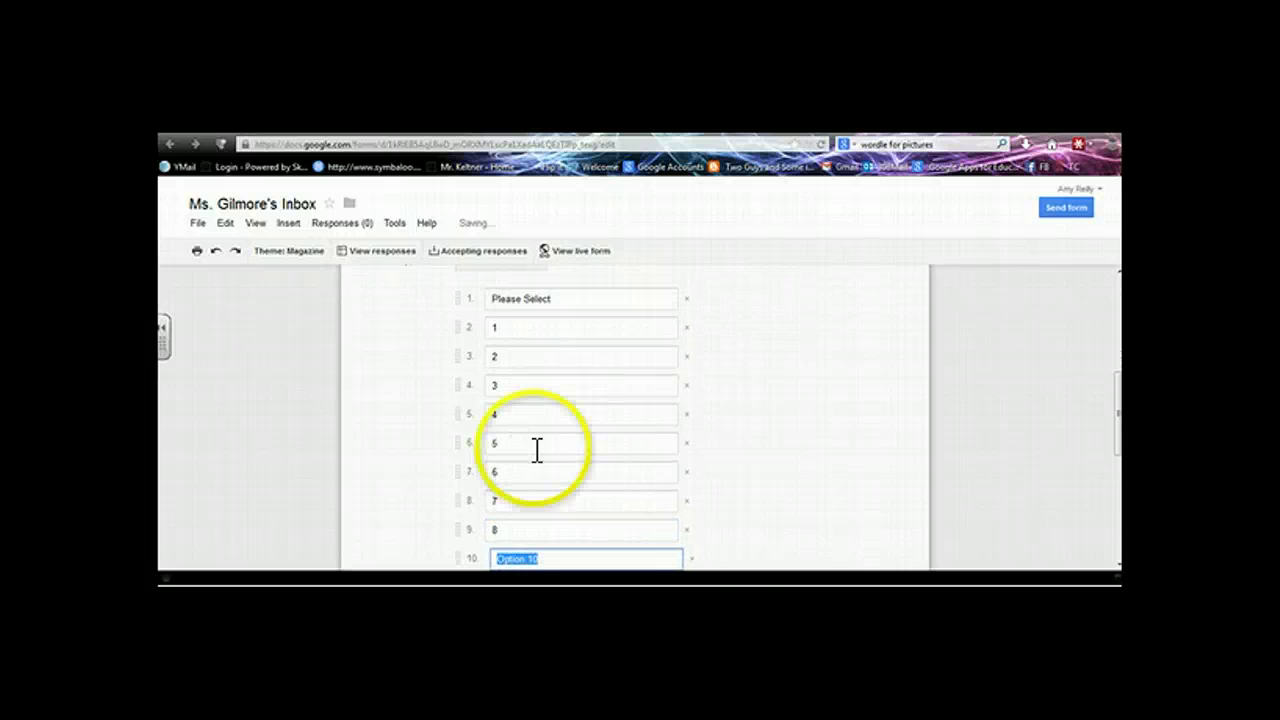
Delete the surplus tenth option from the Hour question and make the question required
drag(1115, 430, 1118, 433)
click(704, 513)
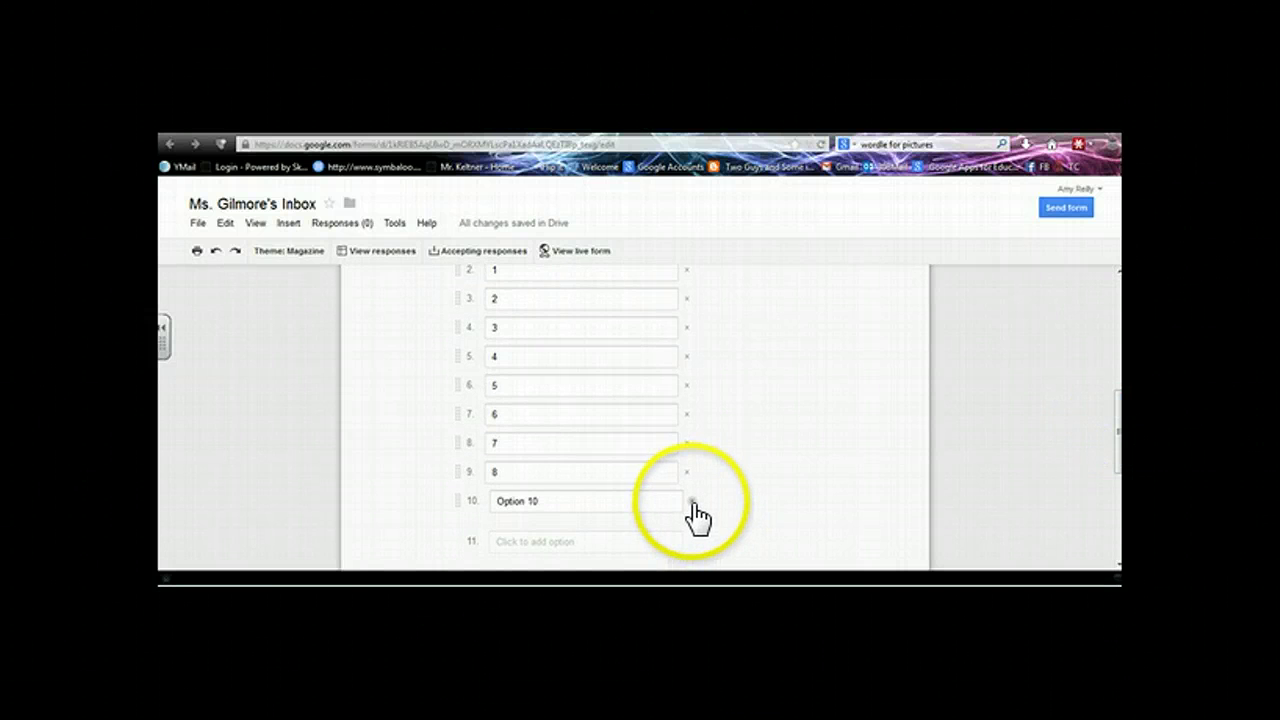
click(692, 501)
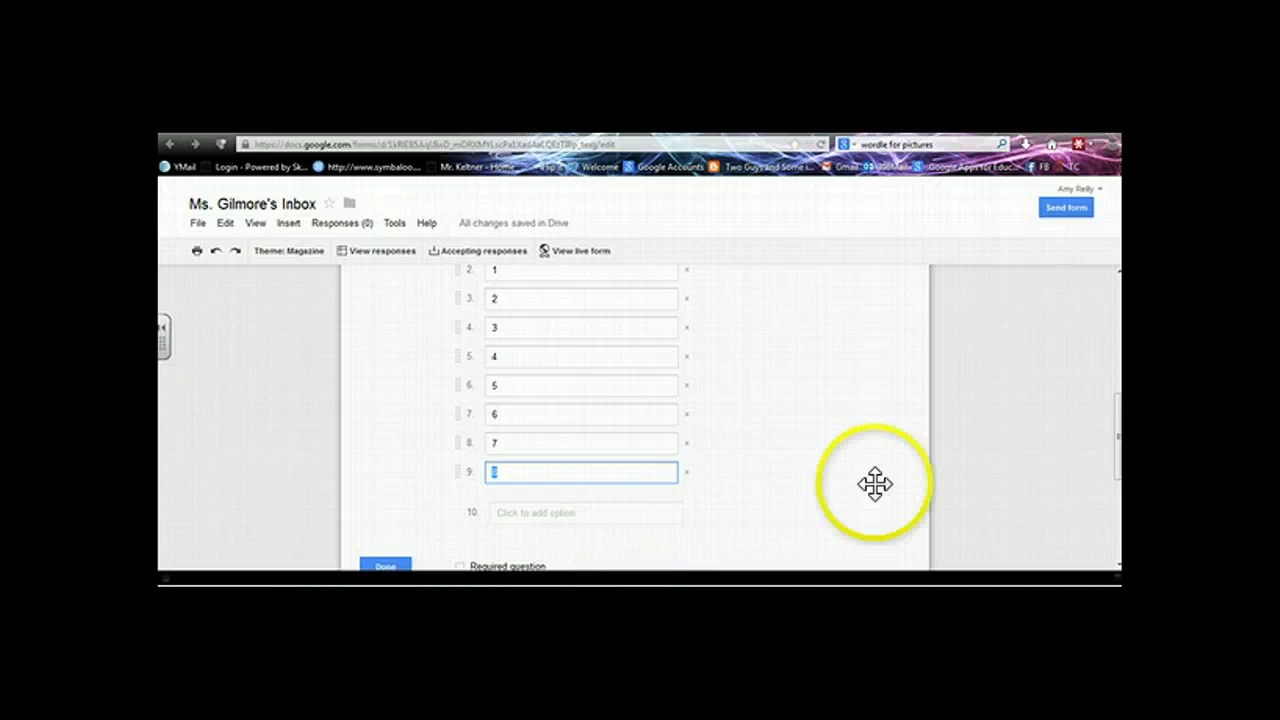
scroll(1120, 440, down, 1)
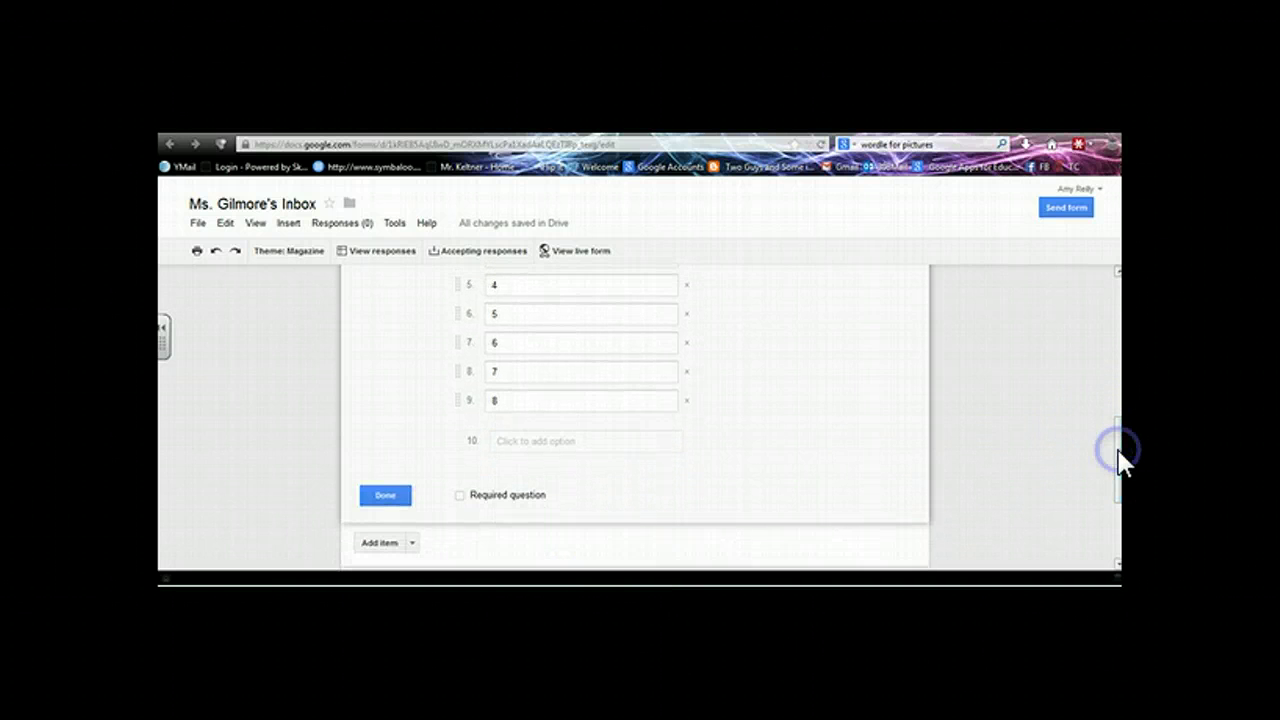
click(459, 494)
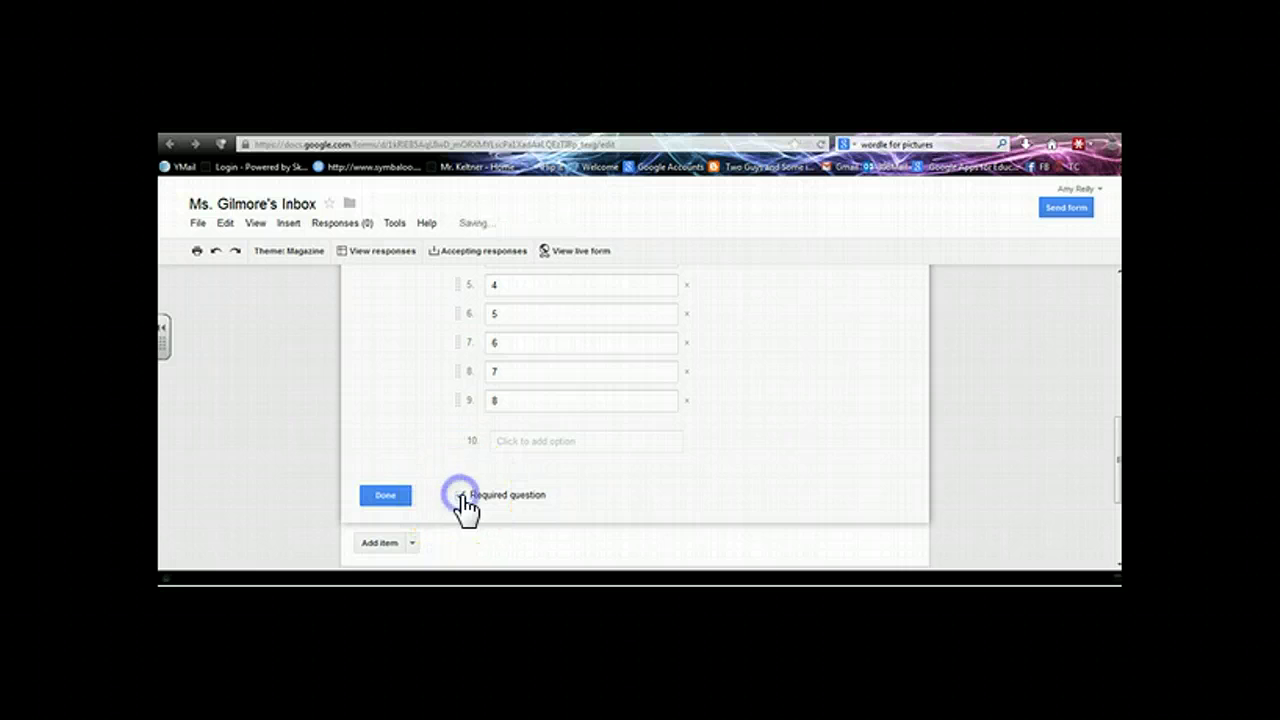
Add a third question titled "Assignment title?" with the question type Text and make it required
click(383, 546)
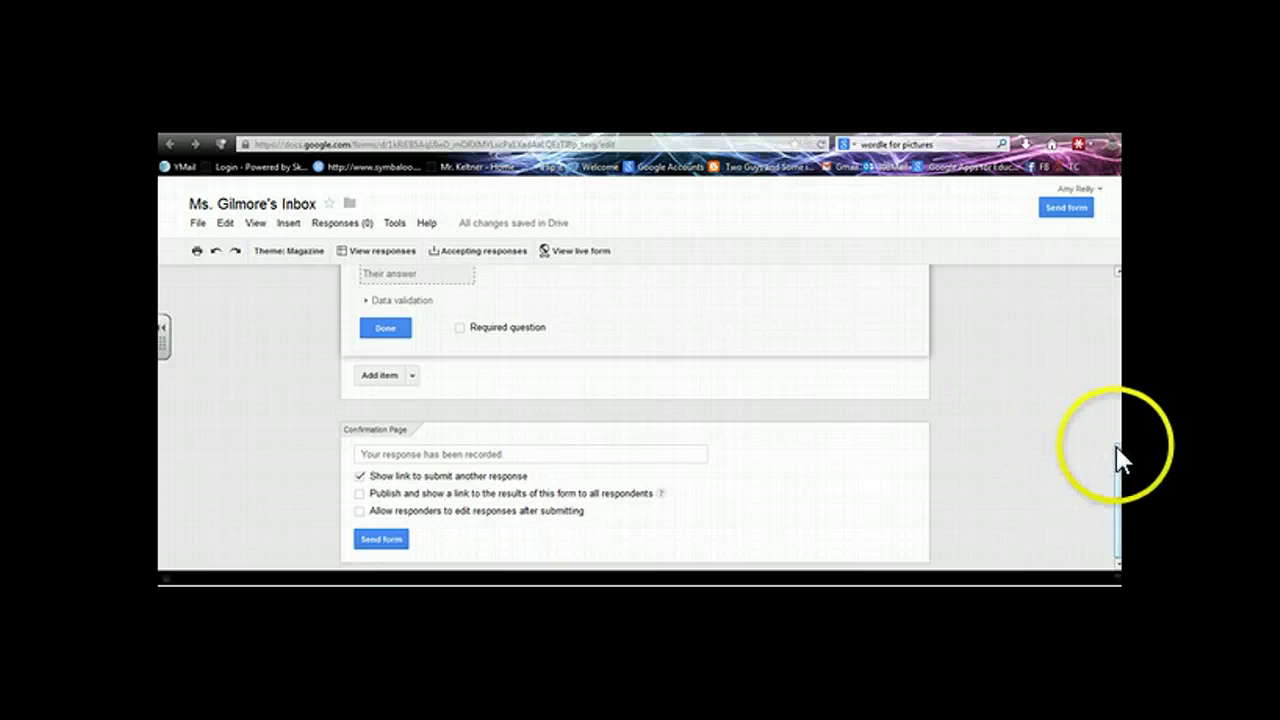
drag(1120, 460, 1105, 385)
click(491, 331)
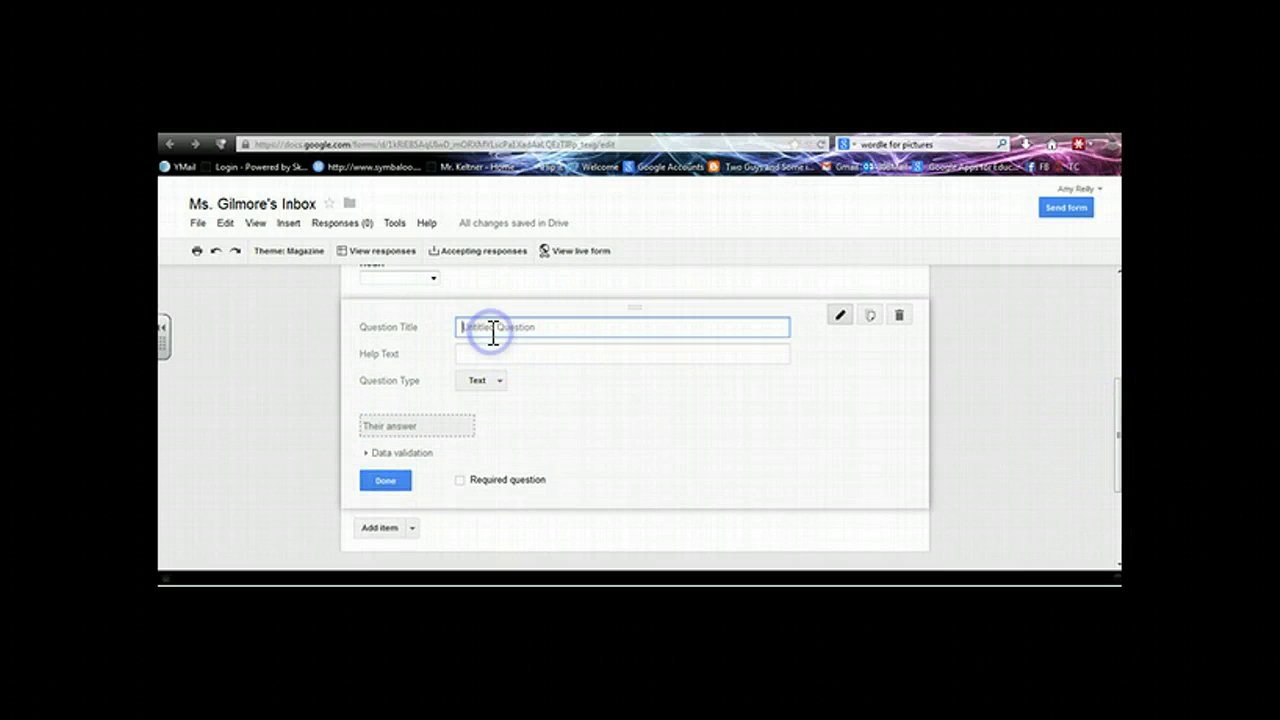
text(Assignment title?)
key(BackSpace)
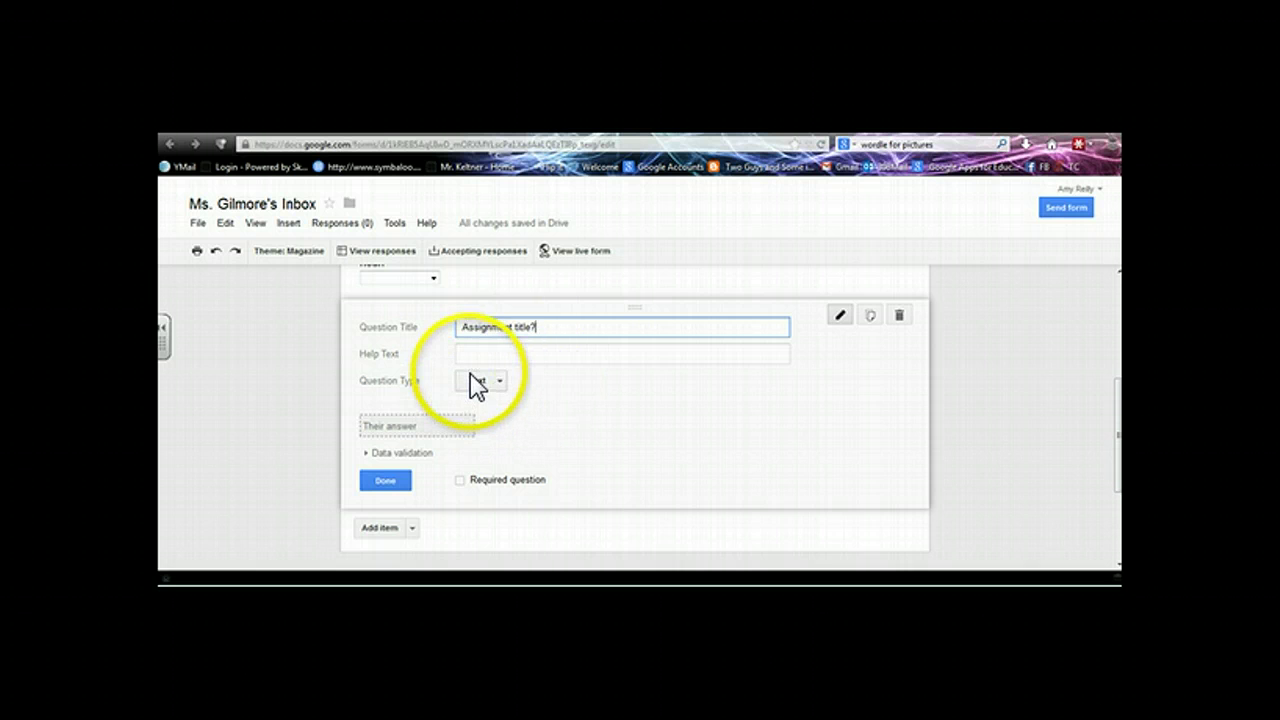
text(?)
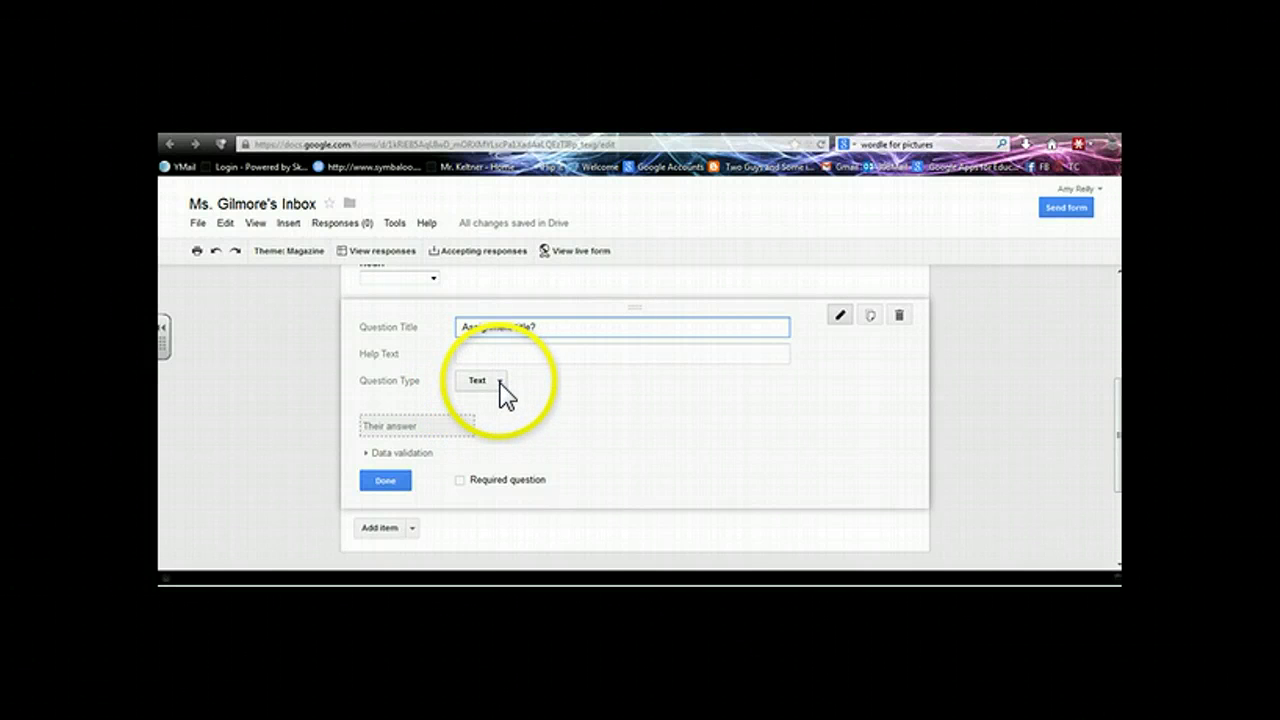
click(461, 481)
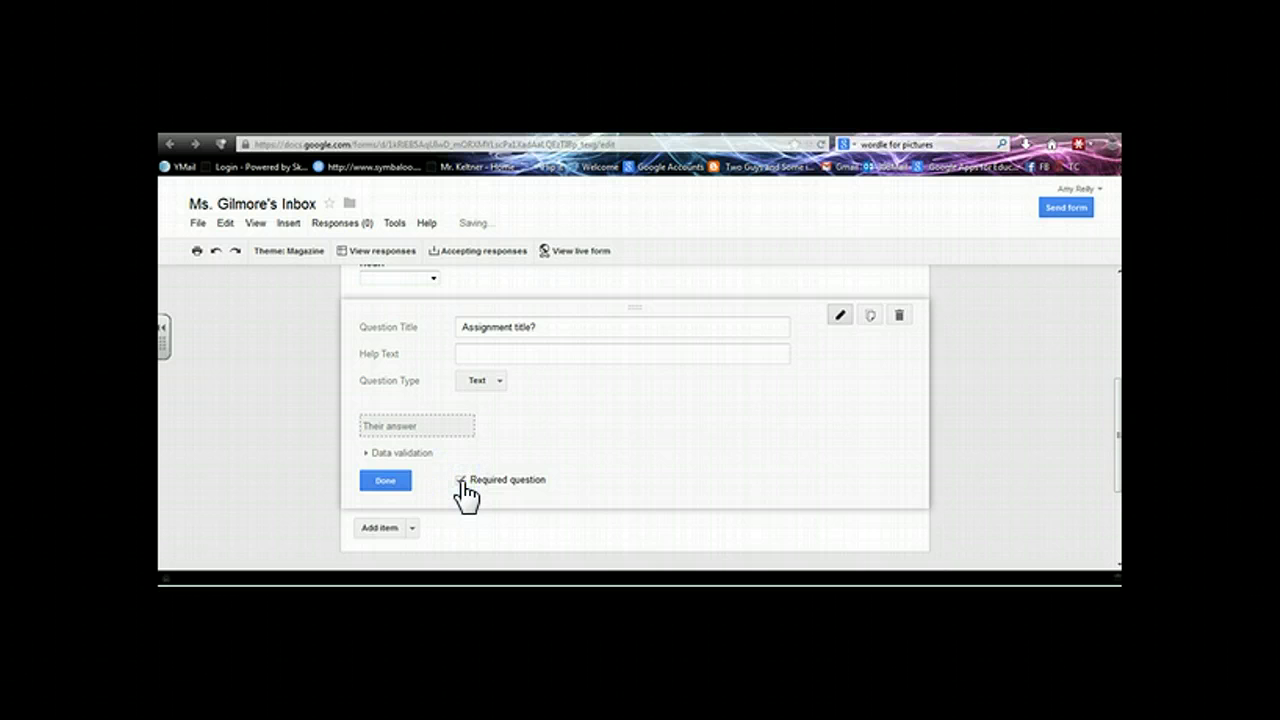
Add a fourth text question titled "Paste your link here." and make it required
click(379, 528)
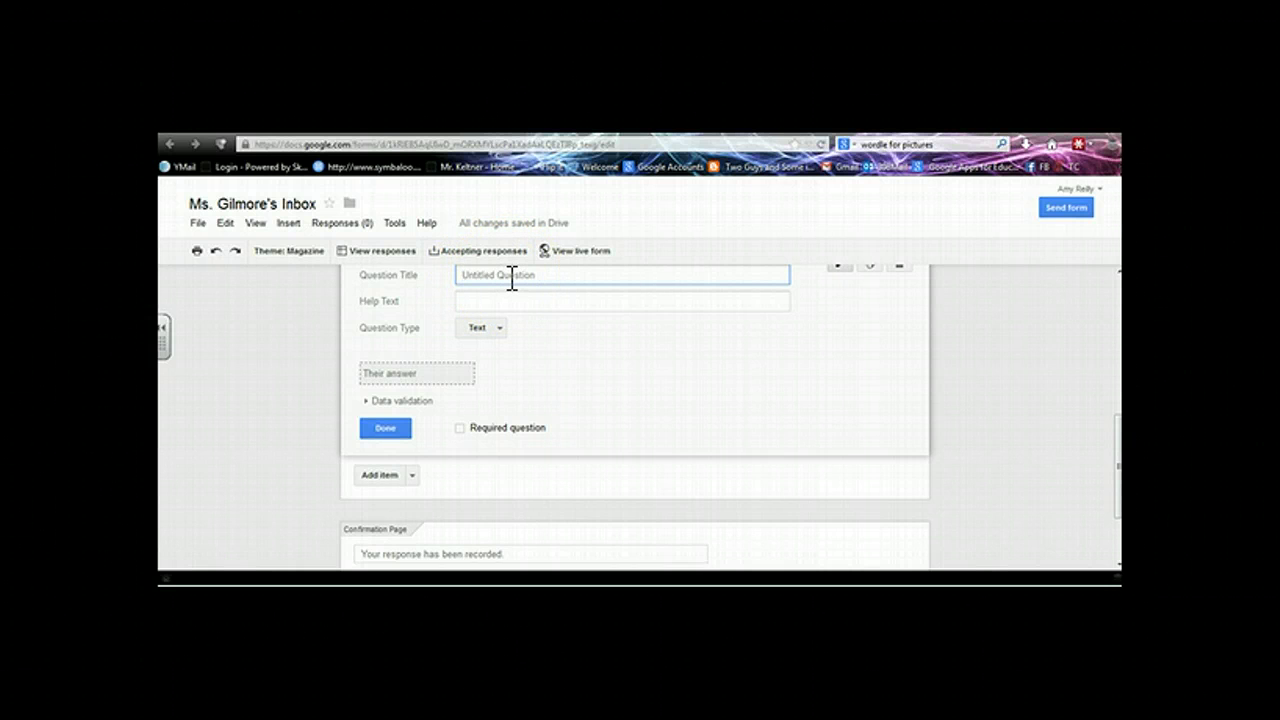
text(Paste your link here)
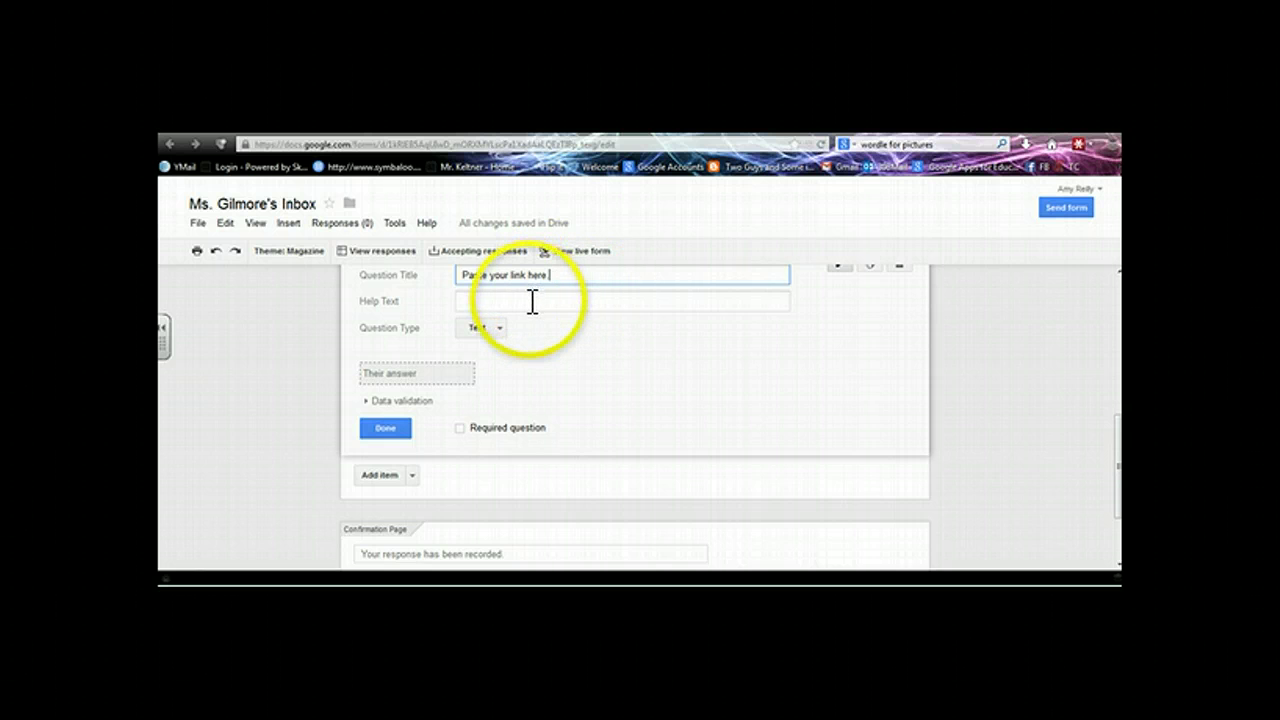
text(.)
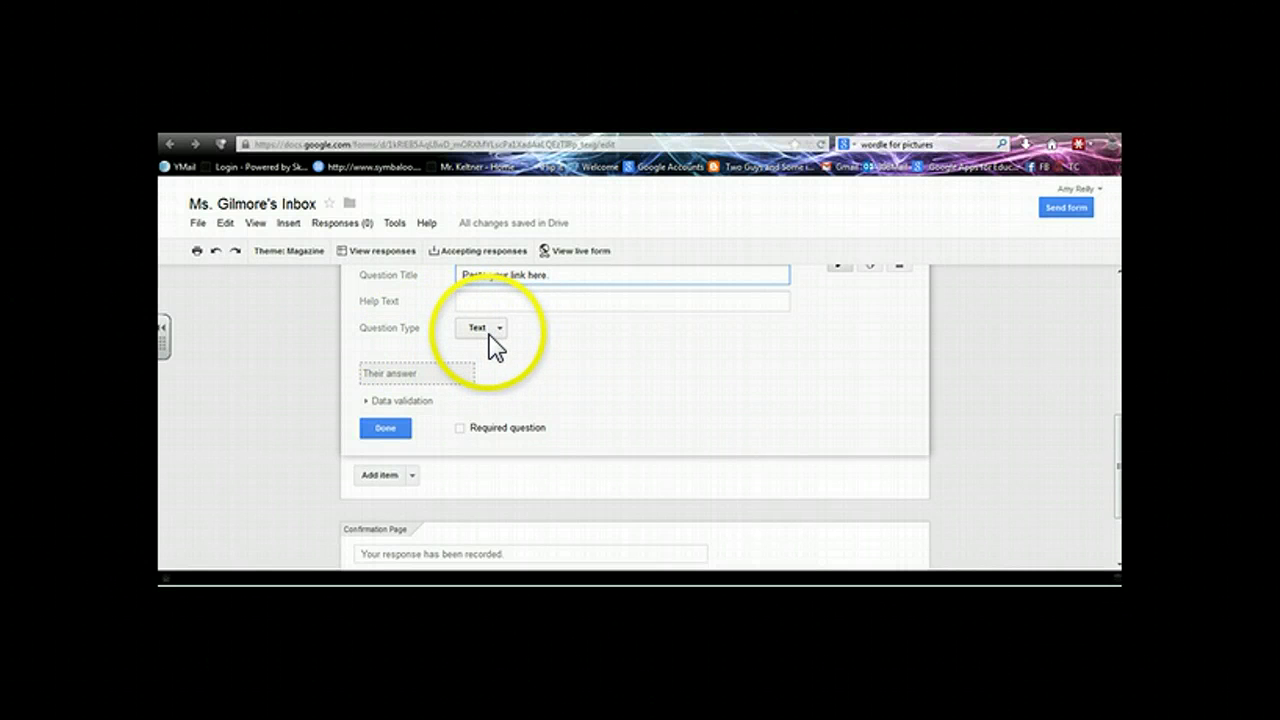
click(461, 429)
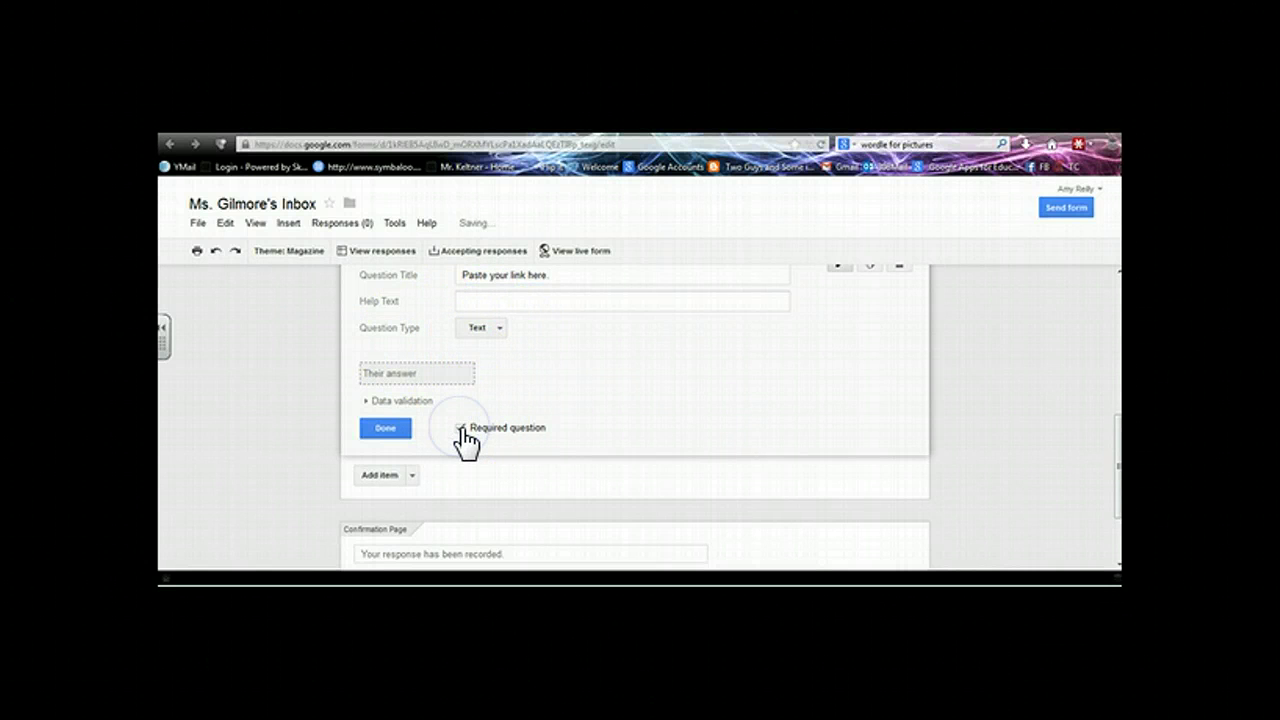
Add an optional text question titled "Anything else?" and finish editing it
click(381, 480)
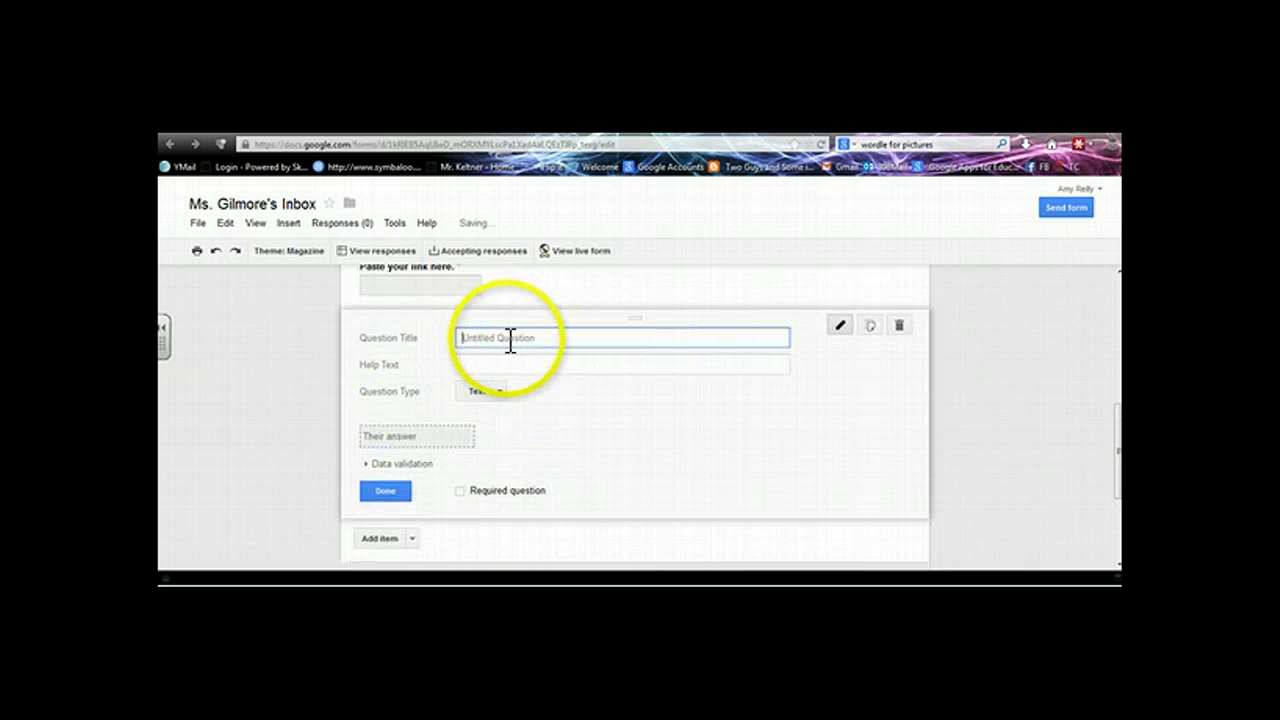
text(Anything else)
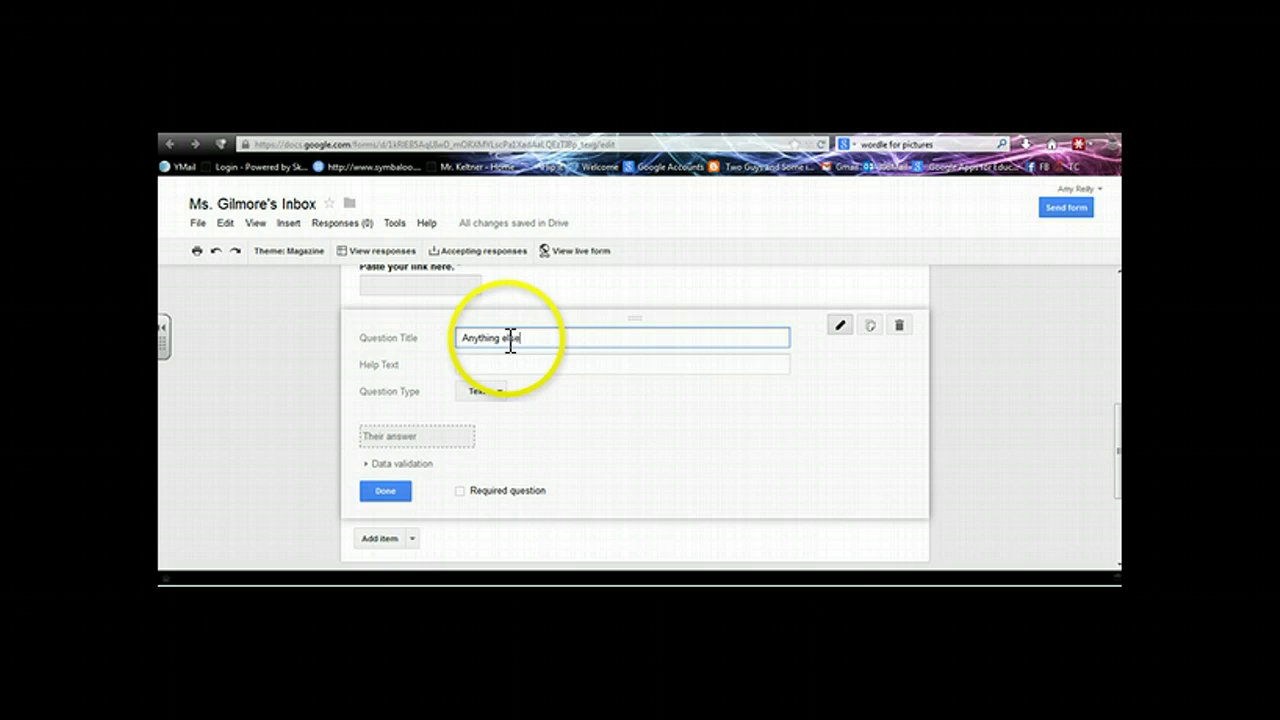
text(?)
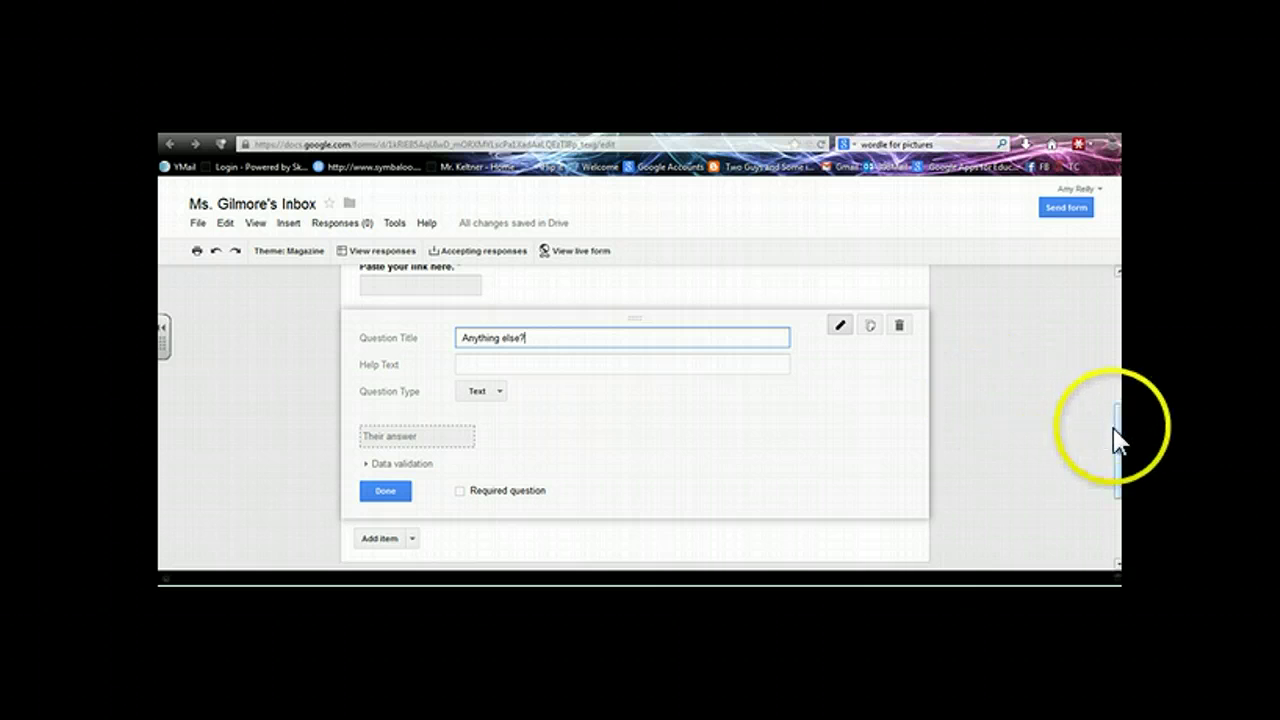
drag(1118, 435, 1118, 470)
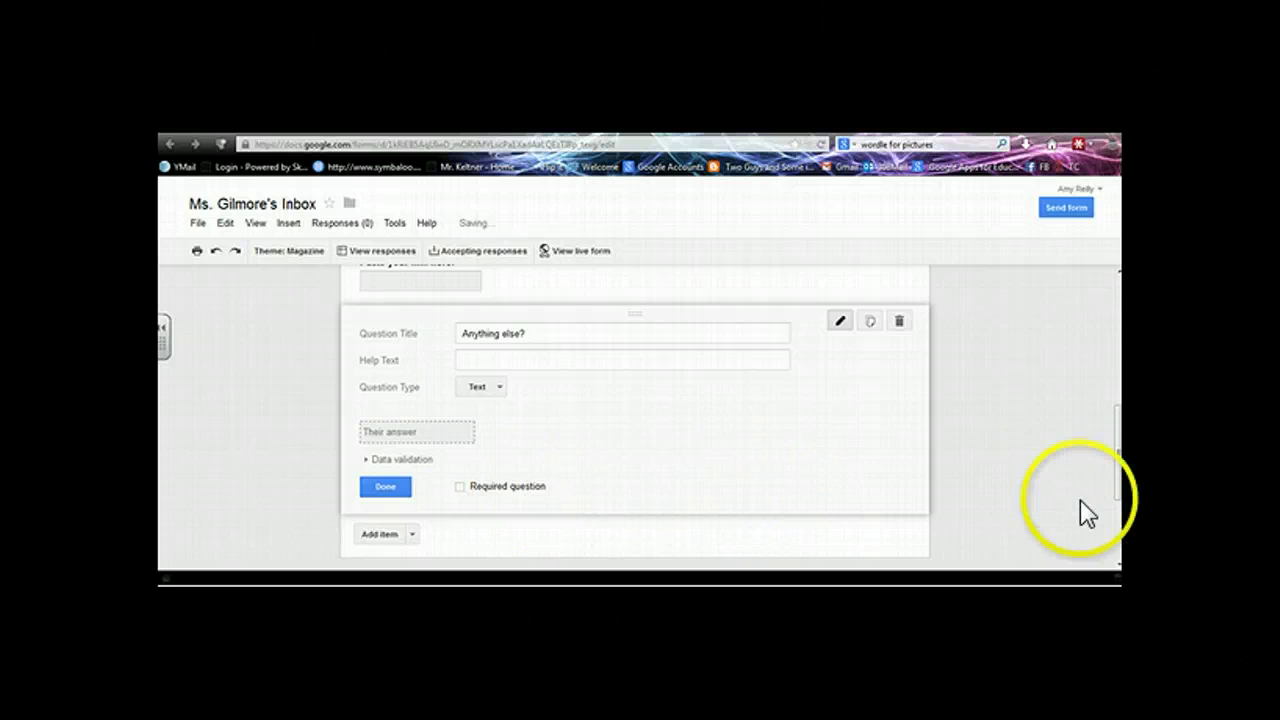
drag(1120, 495, 1120, 510)
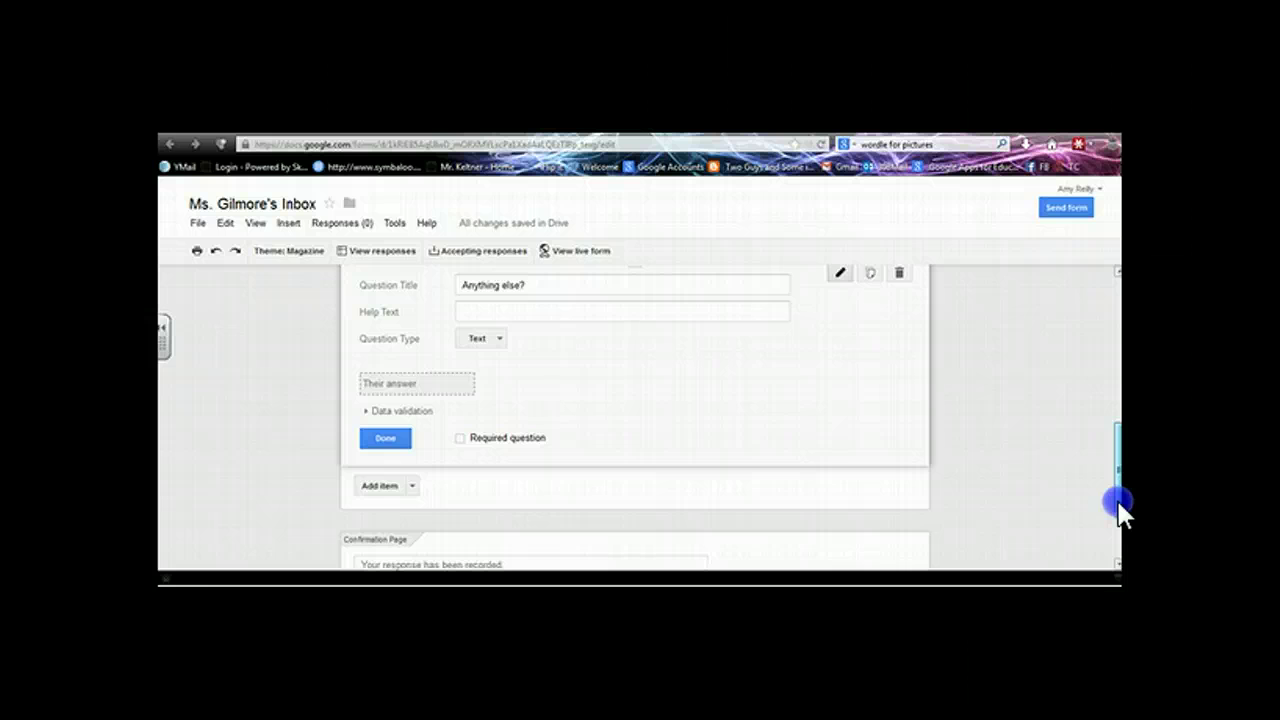
click(386, 440)
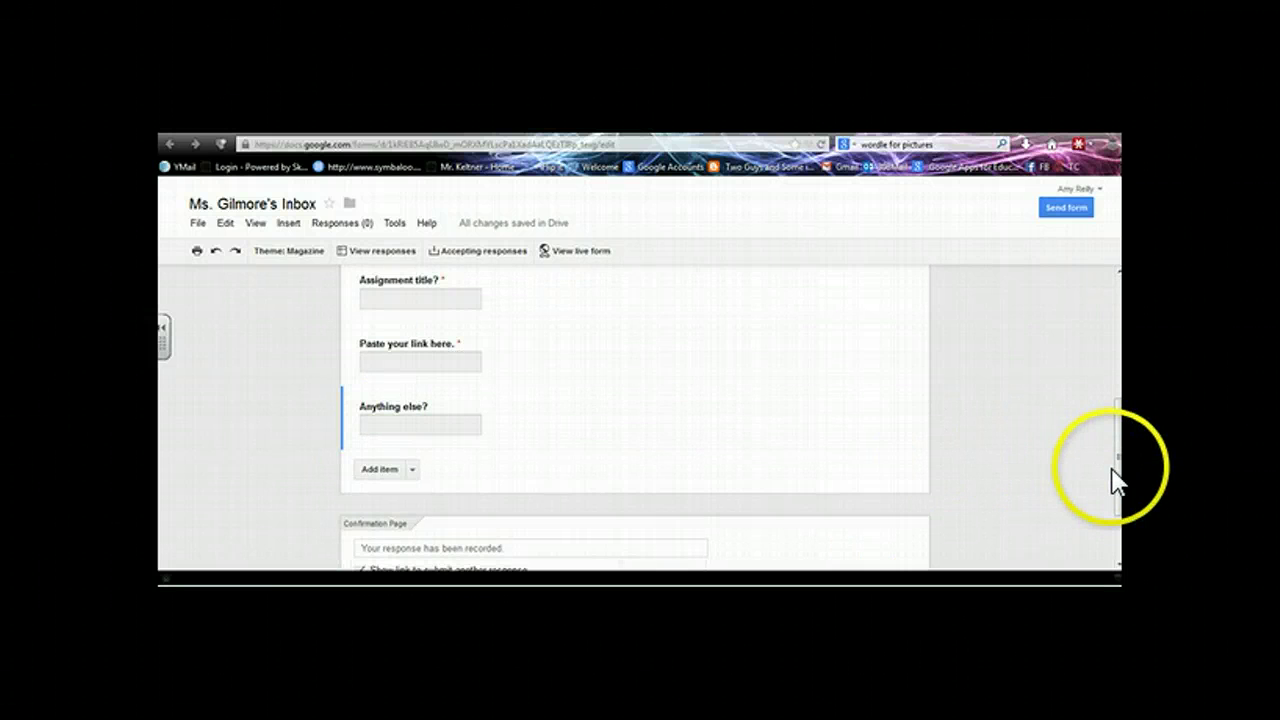
drag(1118, 480, 1086, 400)
click(425, 353)
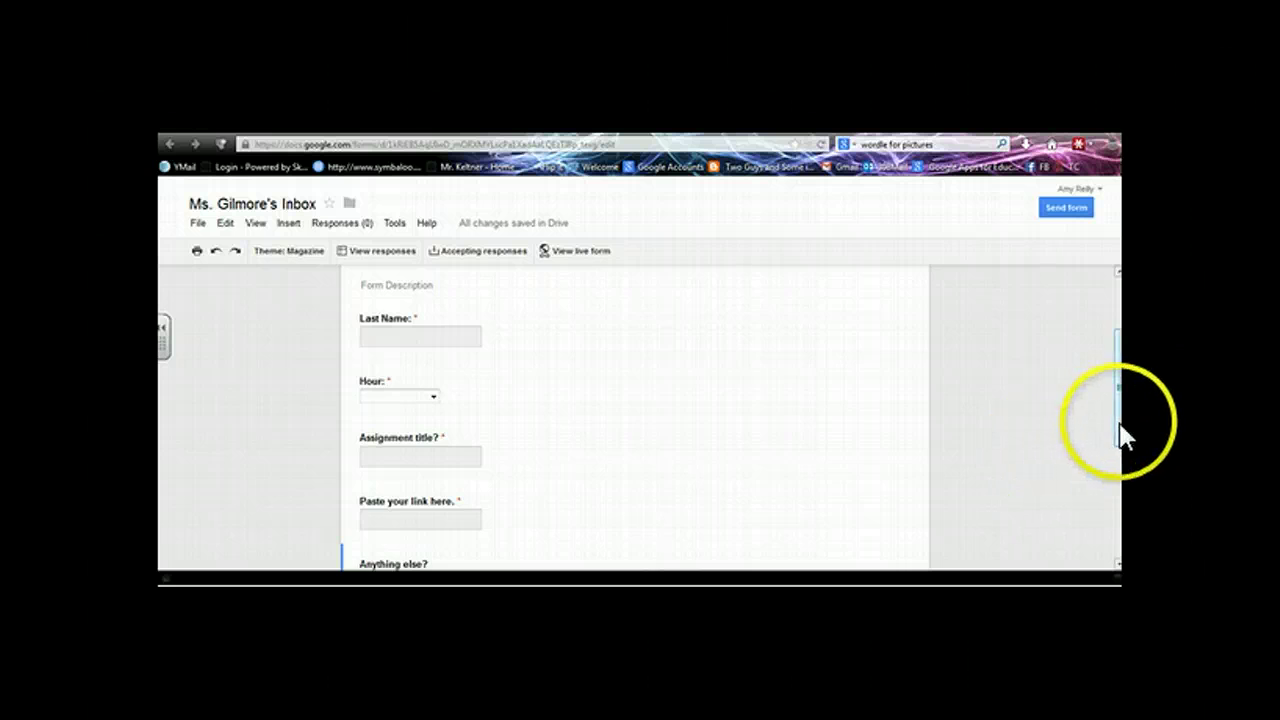
drag(1120, 435, 1122, 471)
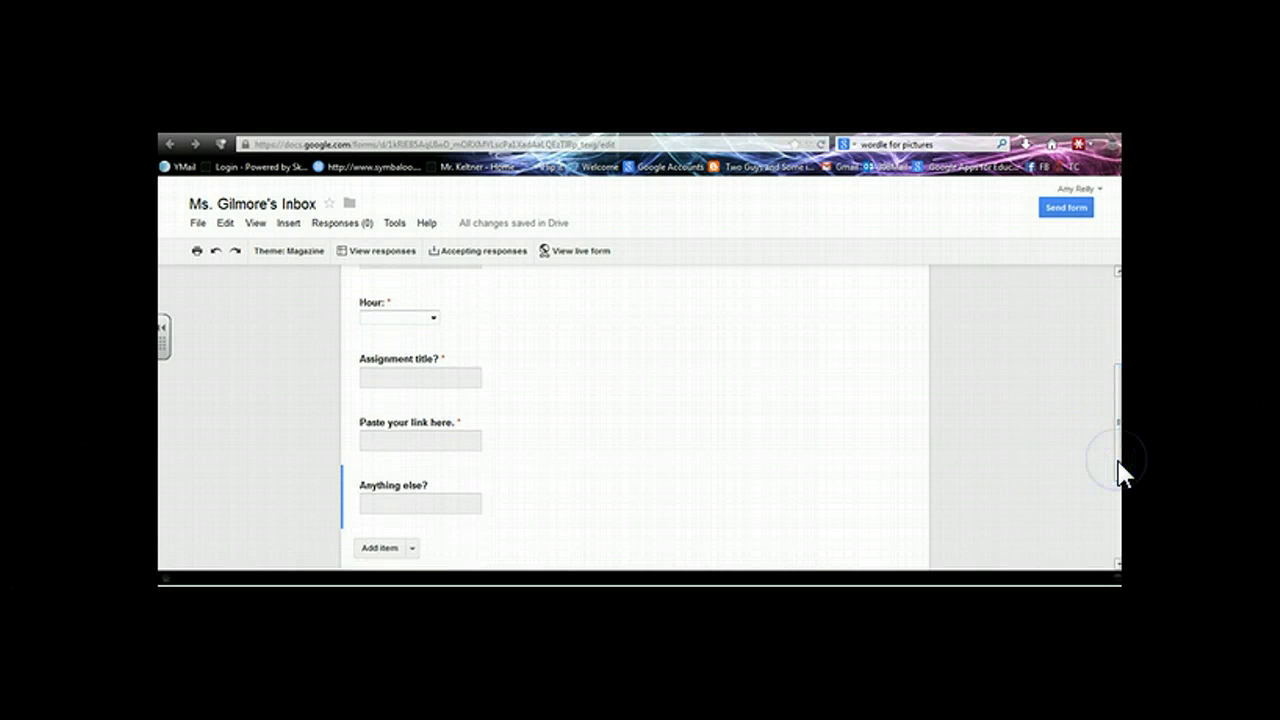
mouse_move(506, 486)
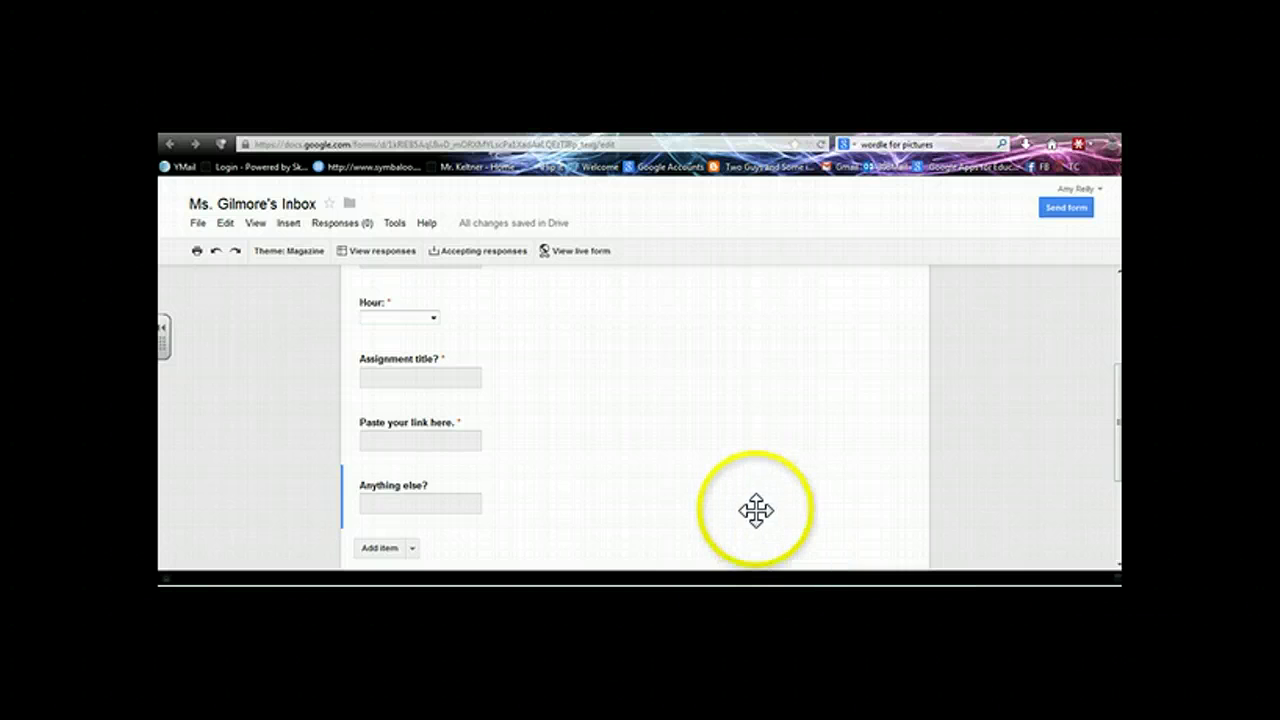
mouse_move(754, 494)
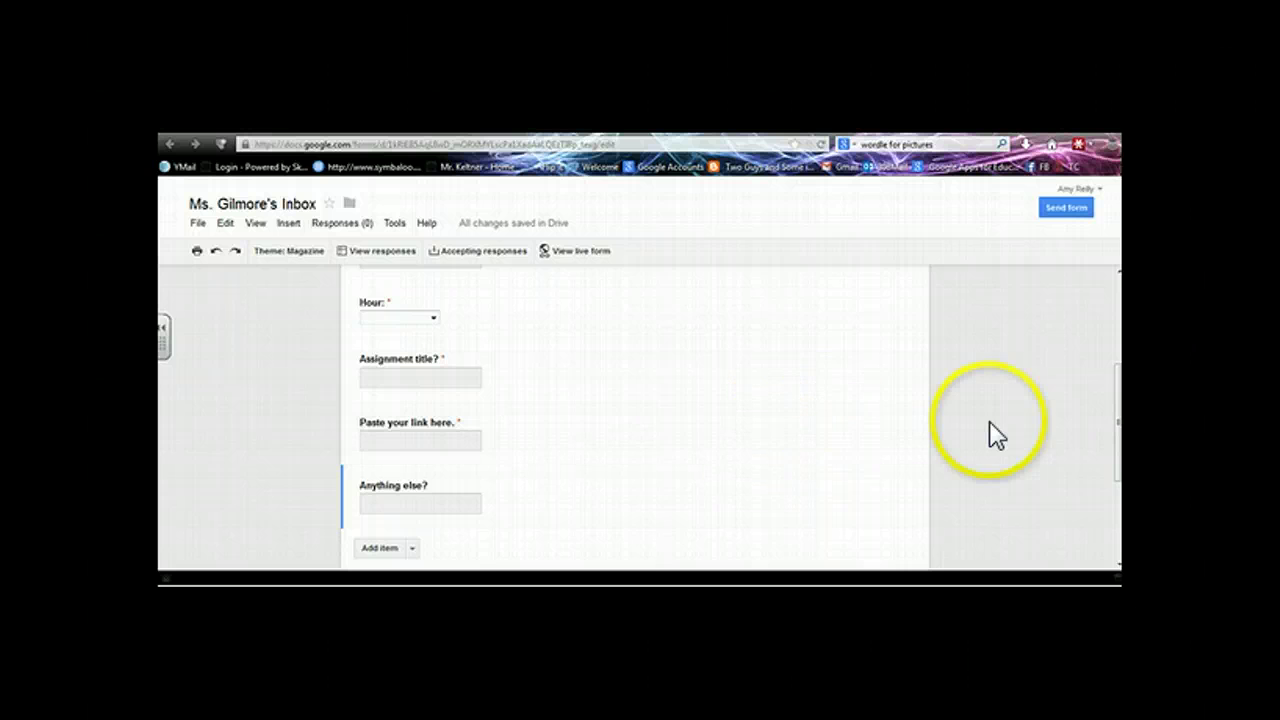
Replace the confirmation page message with "Thank you for turning in your assignment!"
drag(1118, 395, 1108, 482)
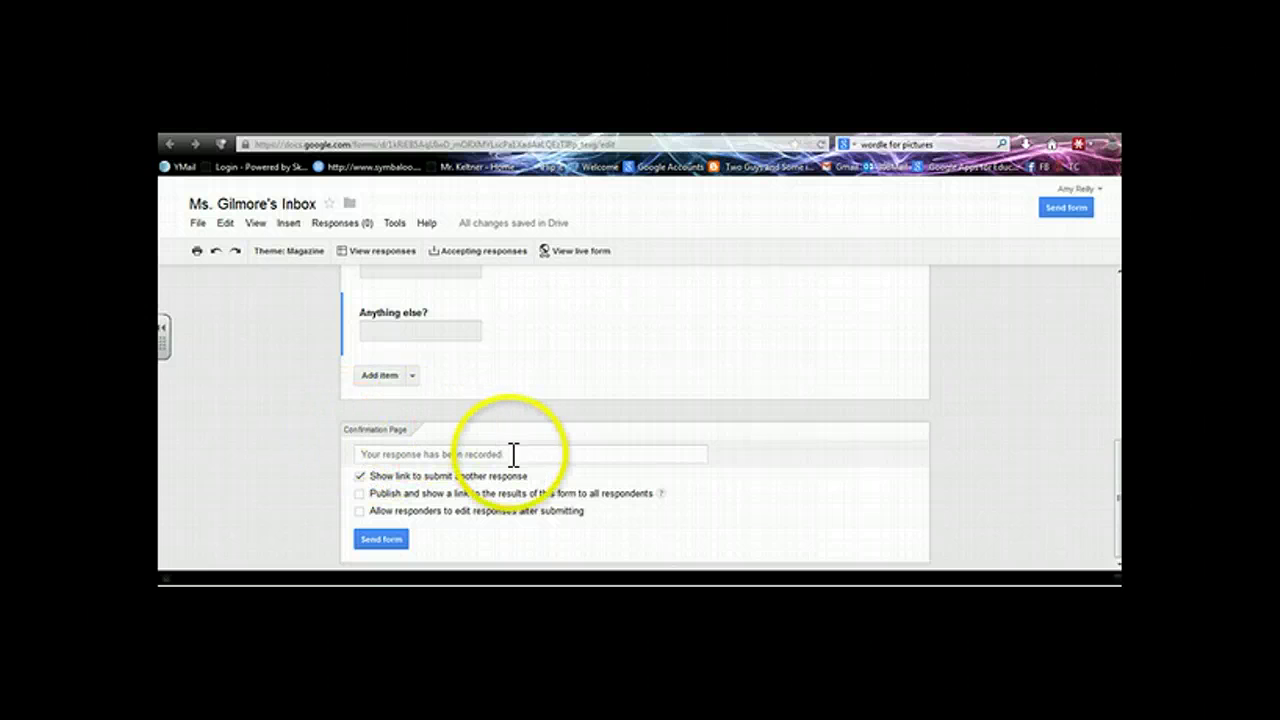
drag(512, 452, 362, 454)
text(Th)
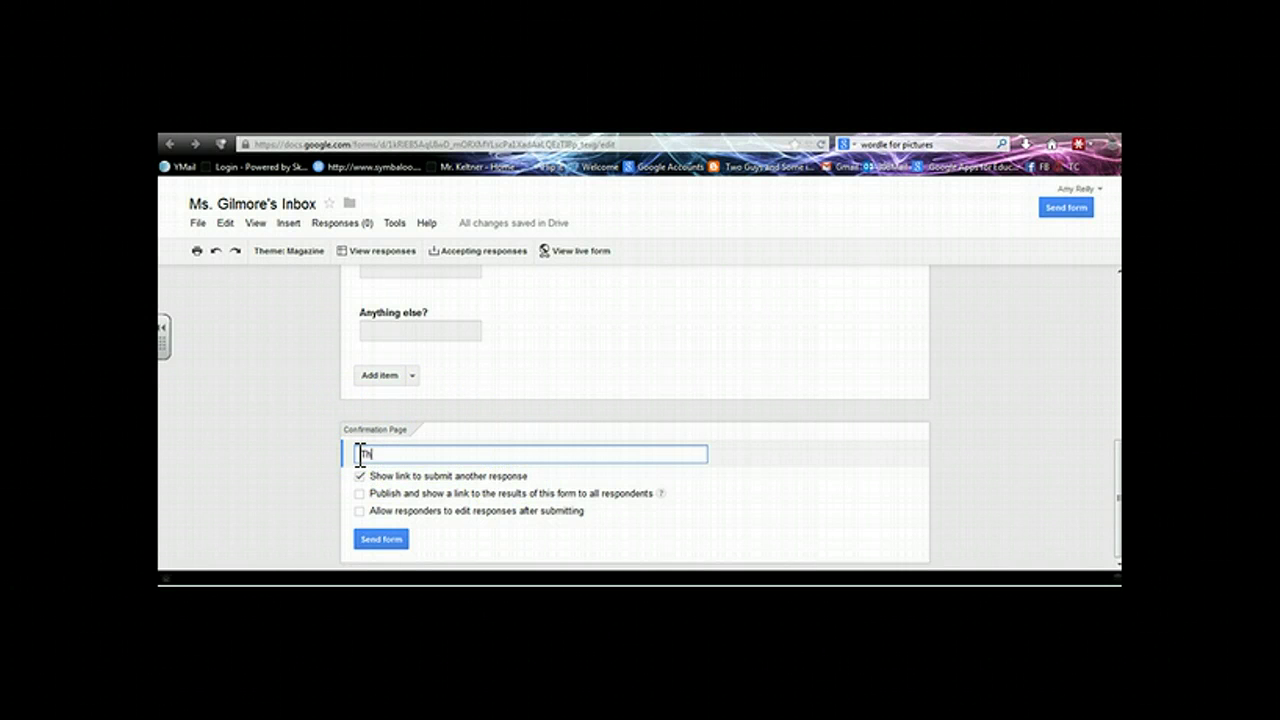
text(ank you for turning in your assignment!)
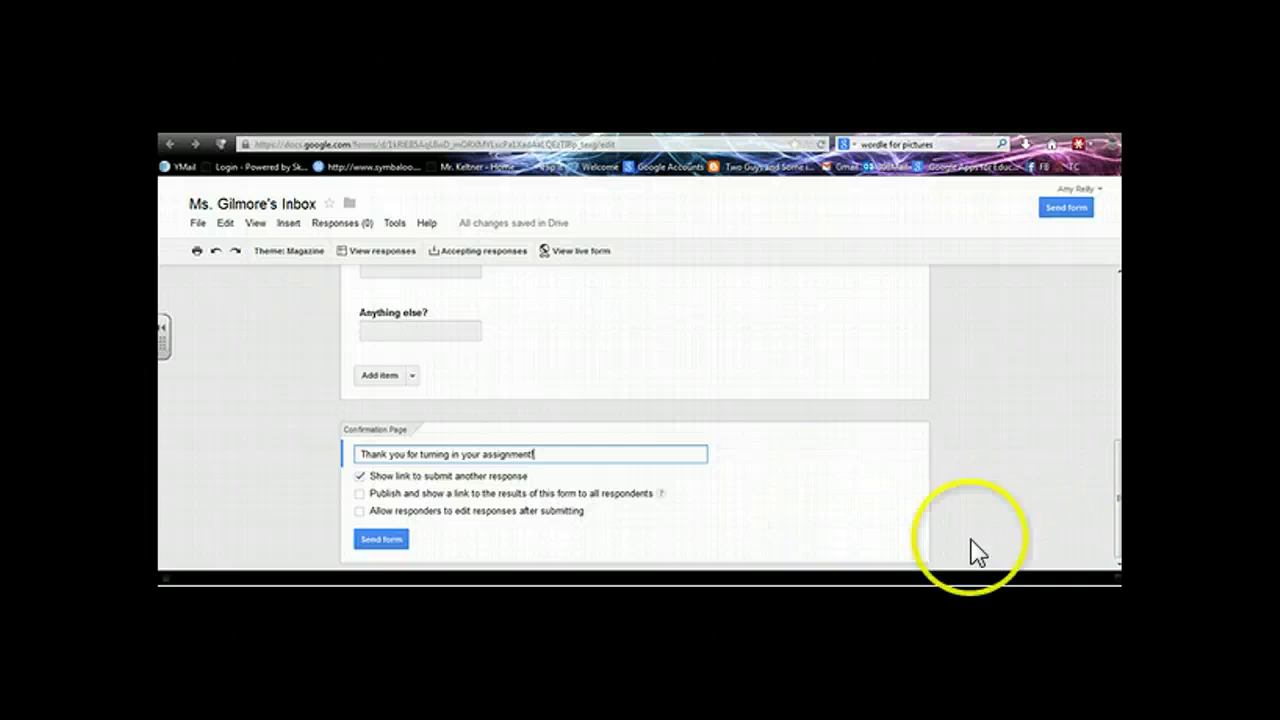
Open the Send form options, select the form's shareable link, and close the dialog
click(387, 546)
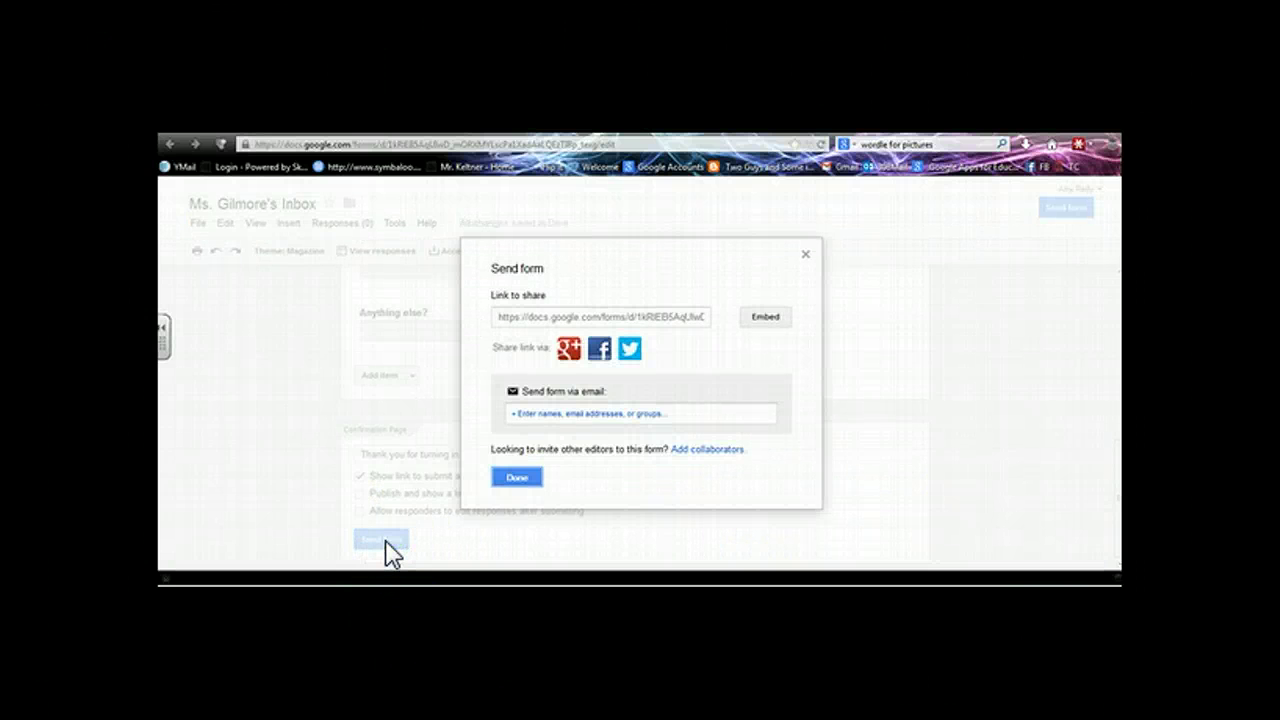
click(534, 318)
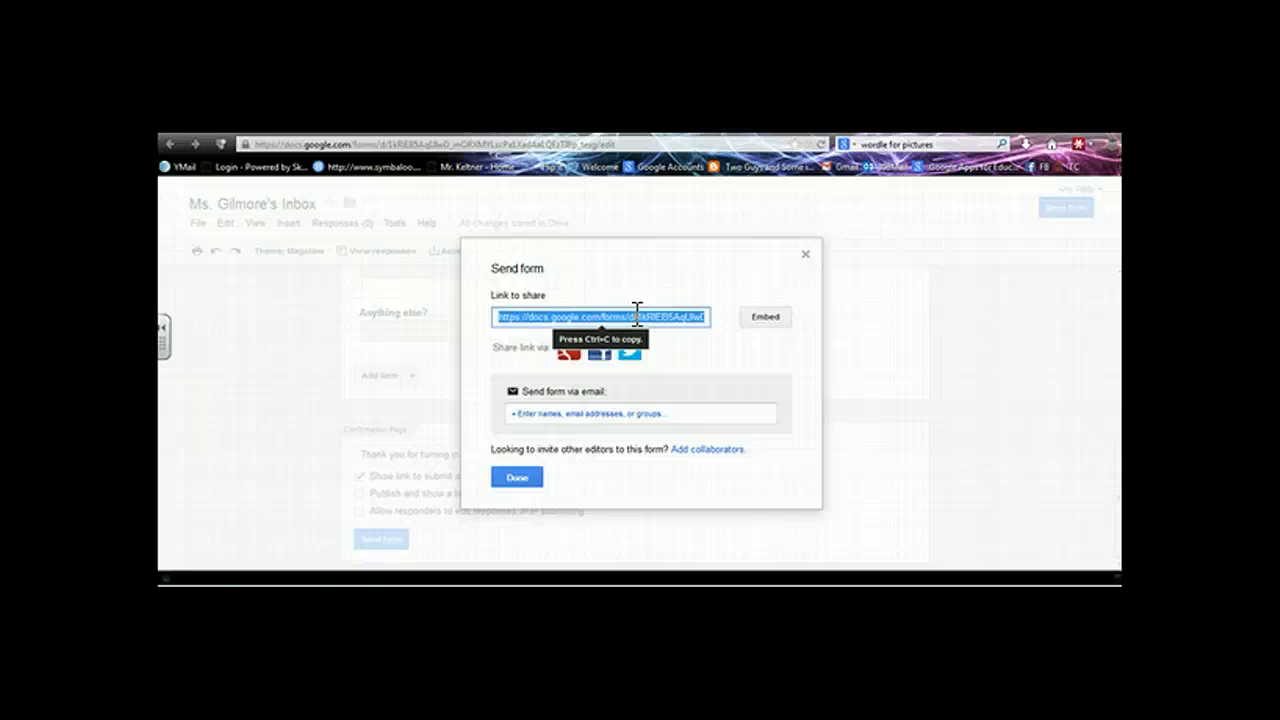
click(522, 482)
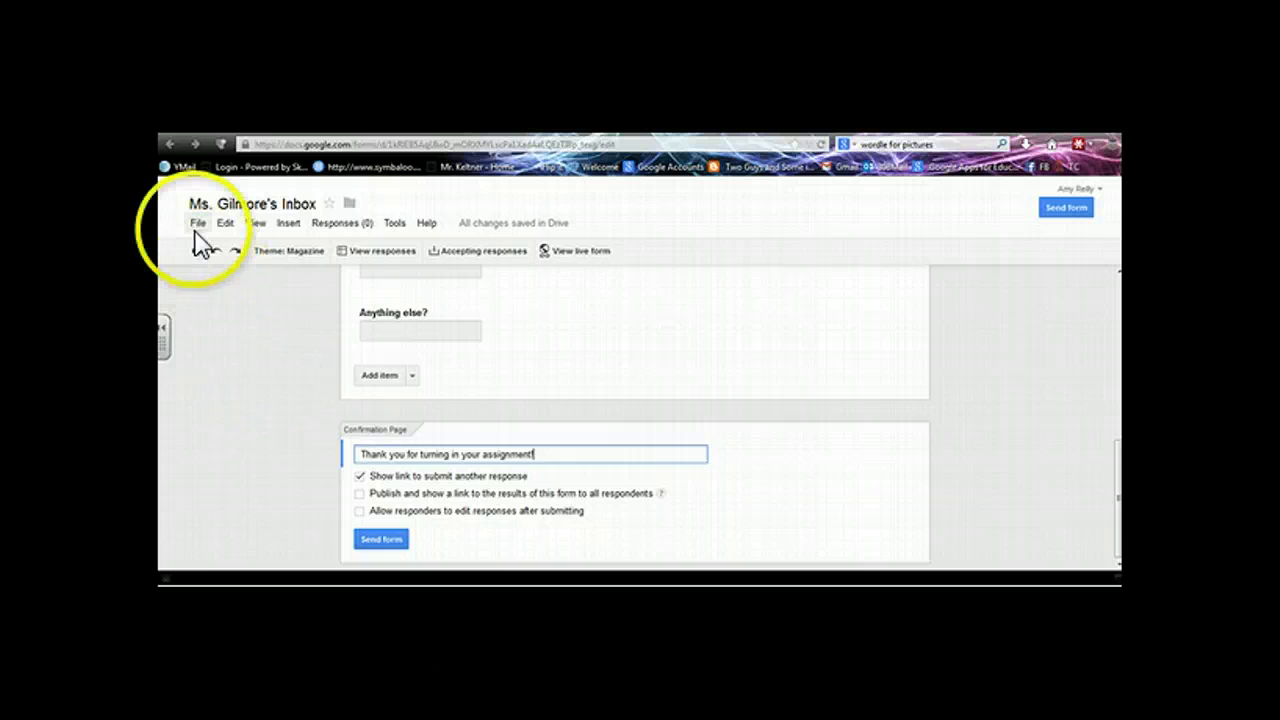
Return to Google Drive and open the other teacher inbox's responses spreadsheet, last modified at 7:58 pm
click(176, 204)
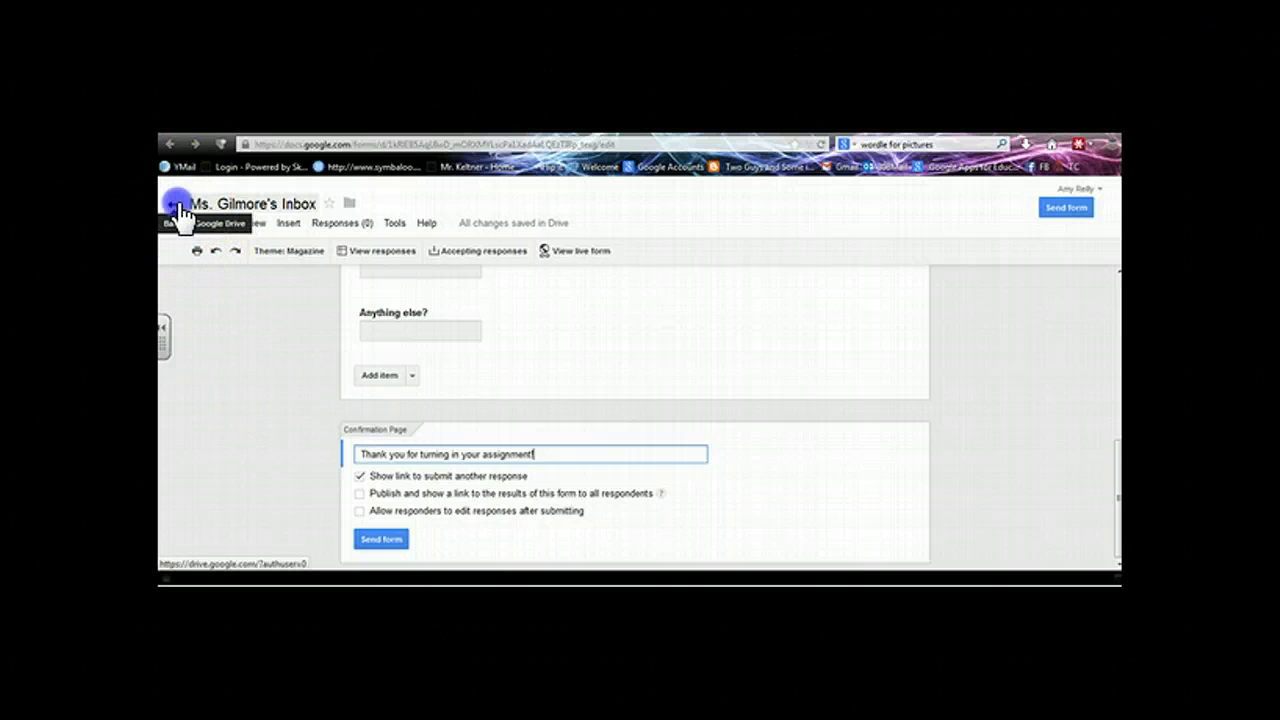
click(593, 360)
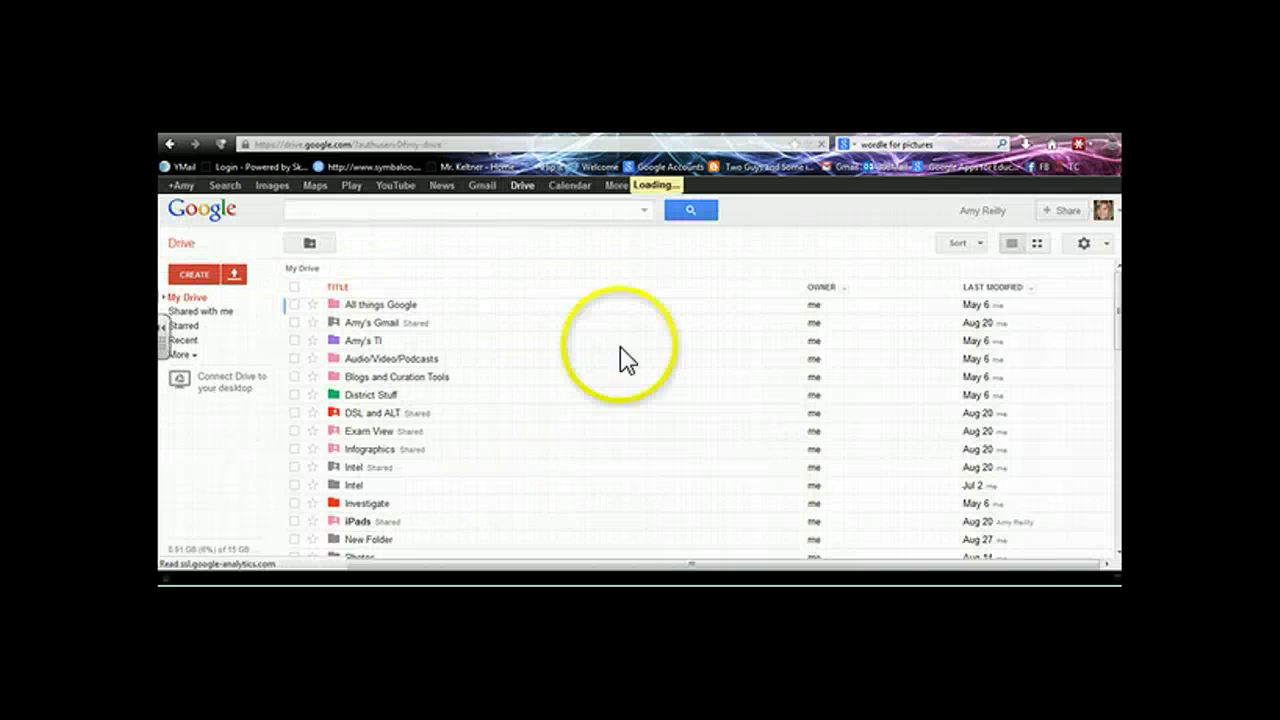
drag(1117, 314, 1120, 470)
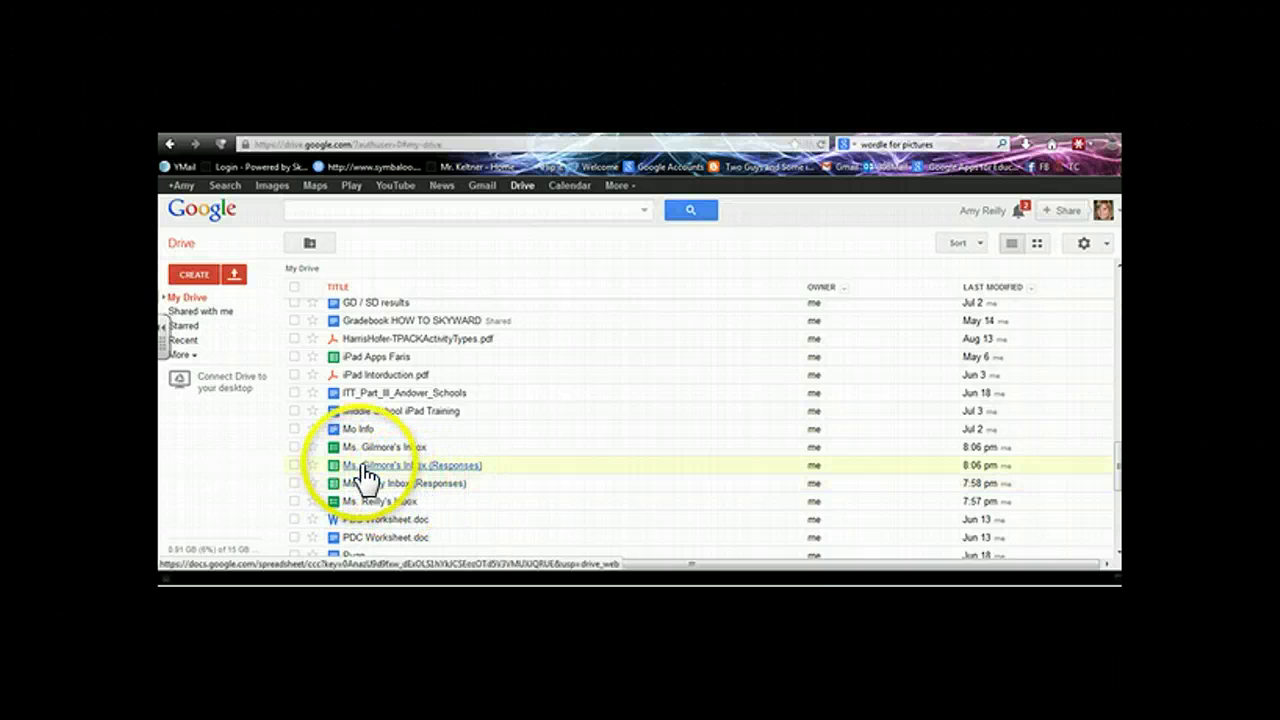
click(443, 486)
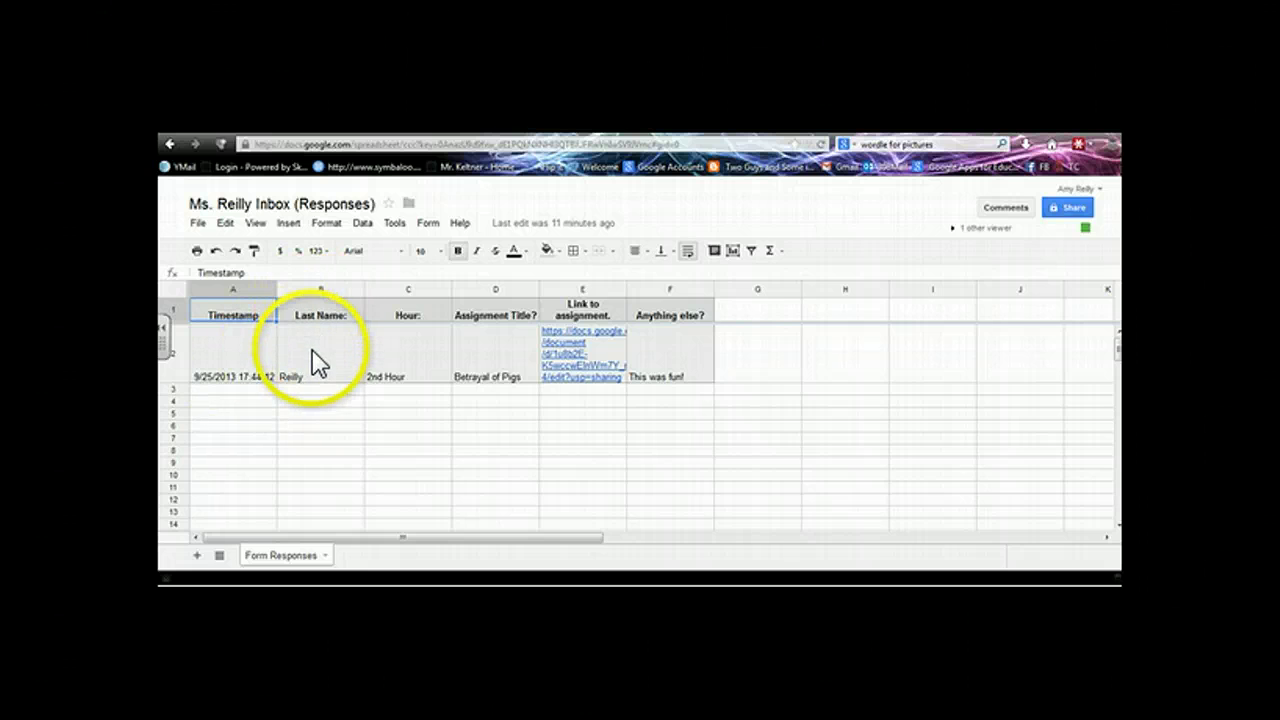
Open the document linked in the "Betrayal of Pigs" response and look over the submitted paper
click(565, 350)
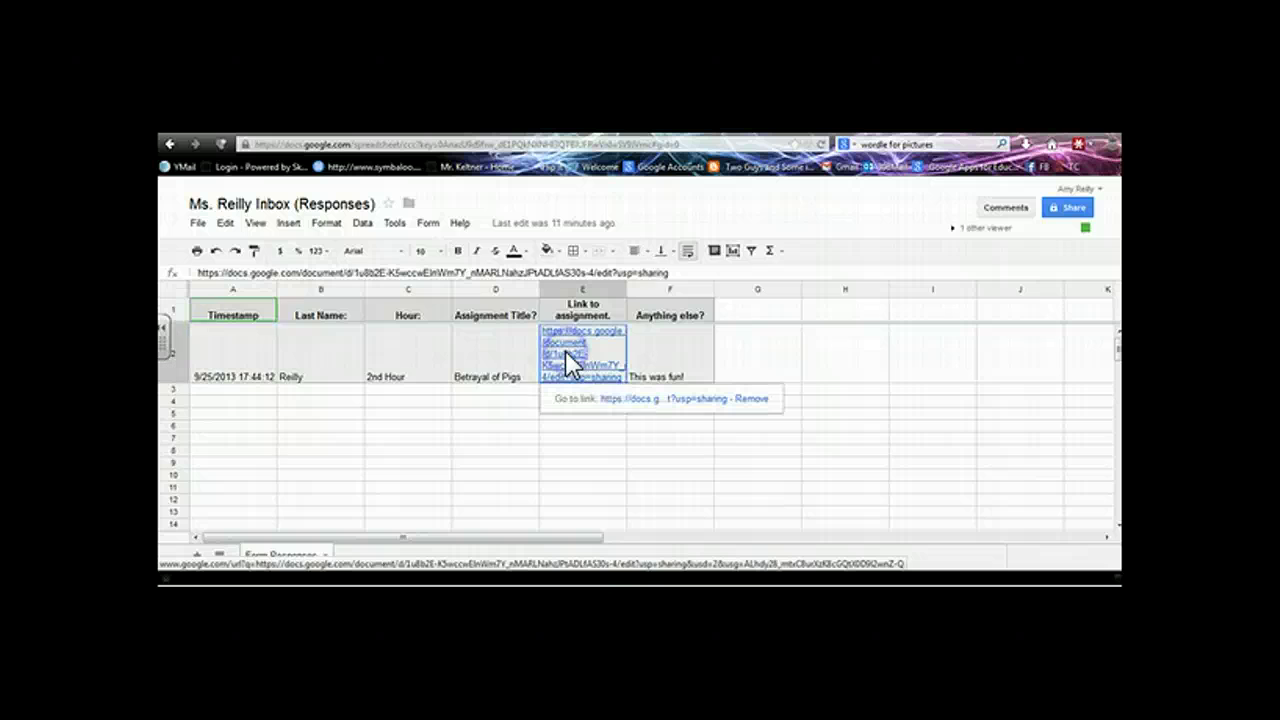
click(658, 399)
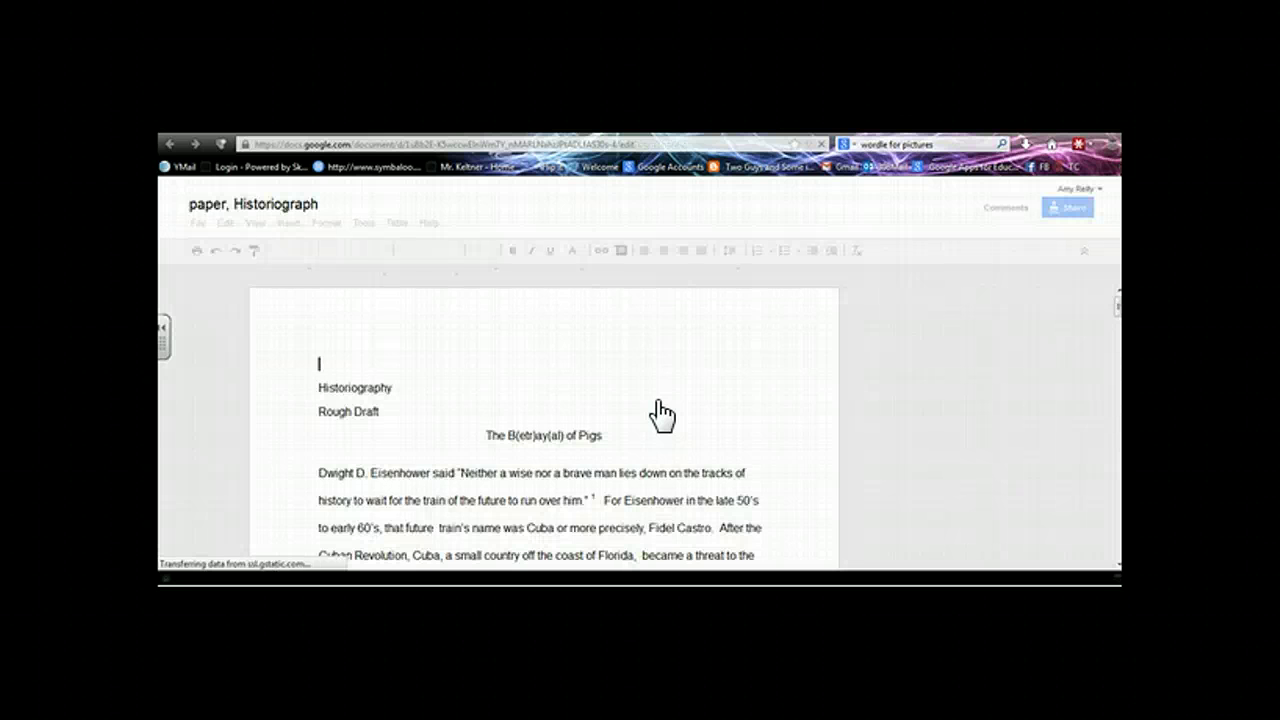
click(1117, 314)
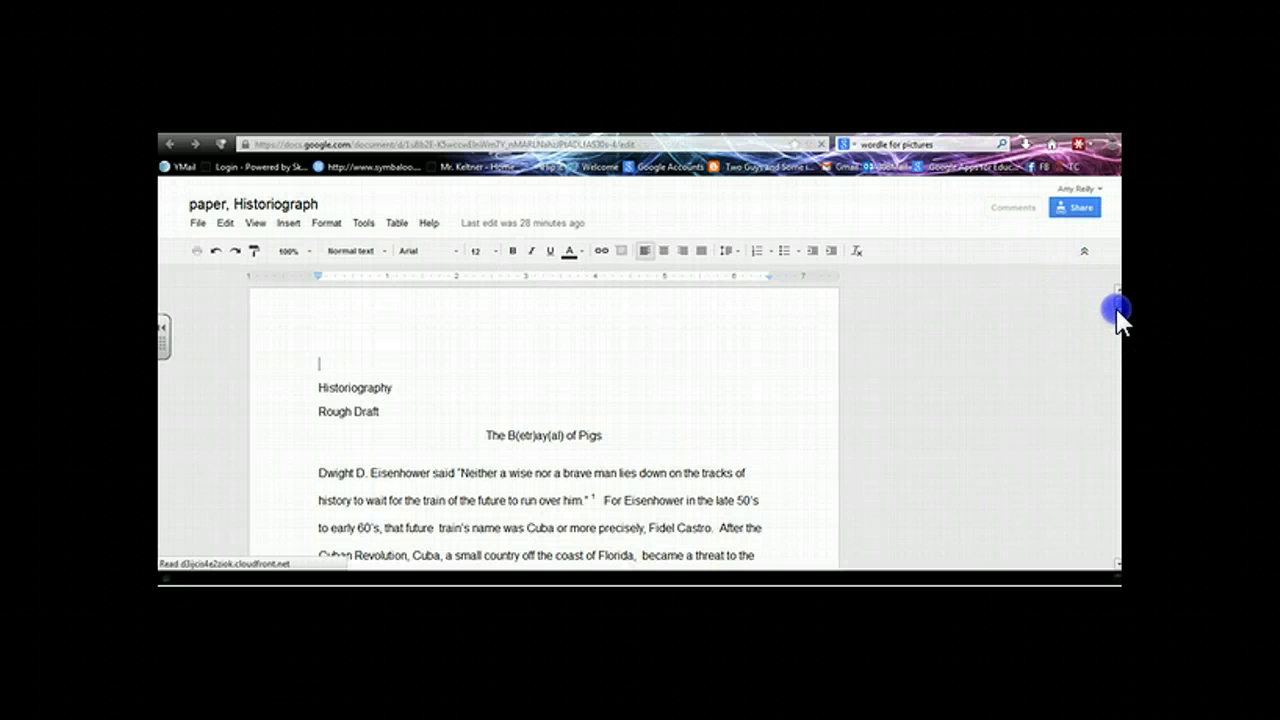
mouse_move(1116, 325)
mouse_down()
mouse_move(1117, 363)
mouse_move(1110, 304)
mouse_up()
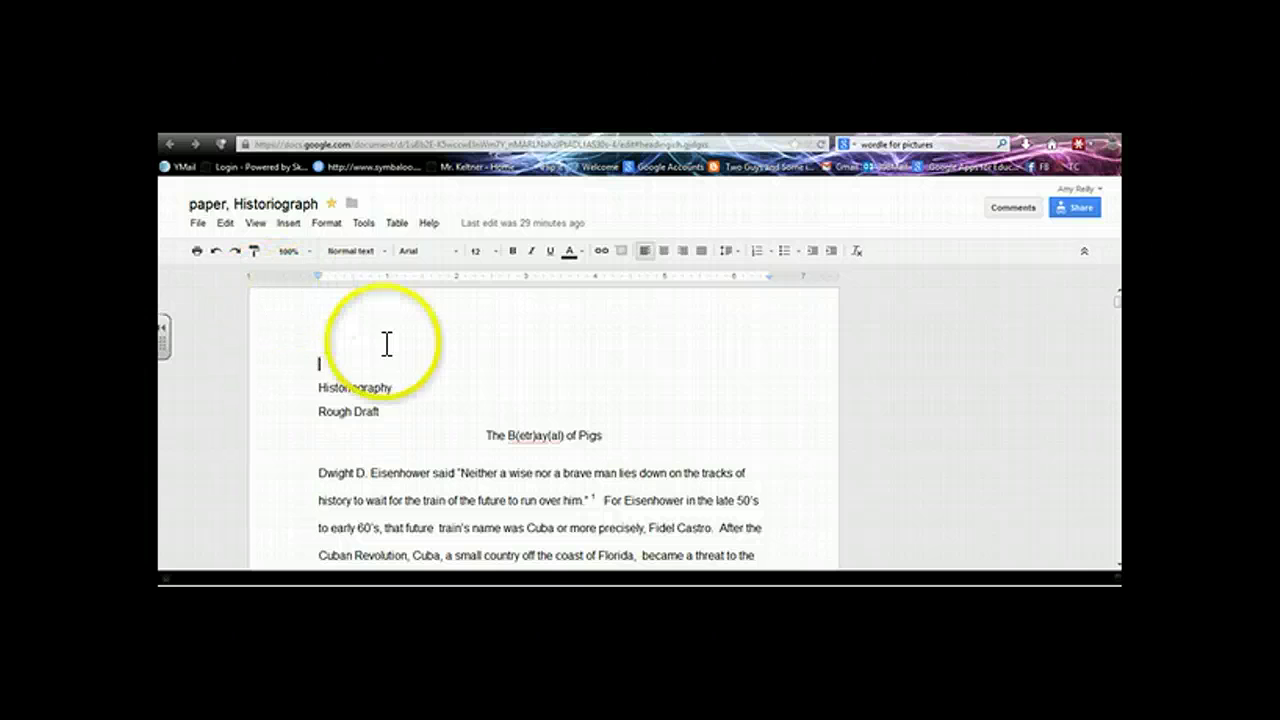
Return to Google Drive and open the new teacher inbox's responses spreadsheet, last modified at 8:06 pm
click(174, 205)
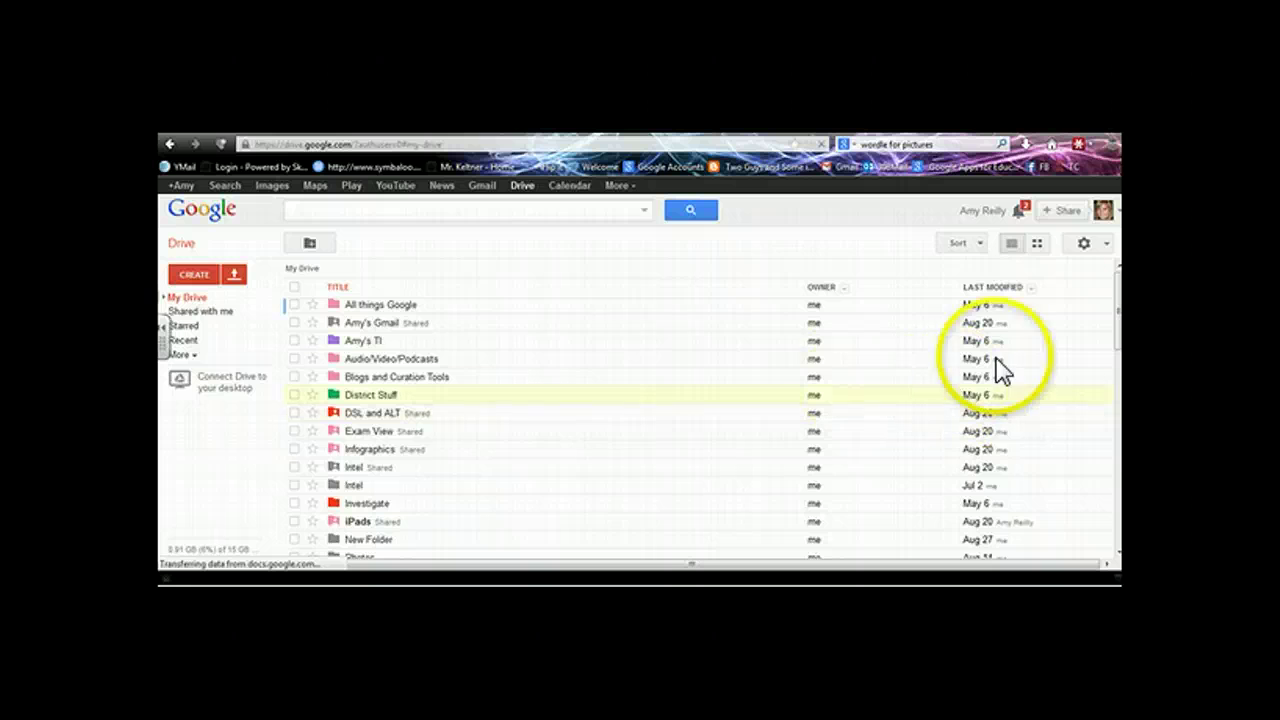
scroll(1114, 325, down, 3)
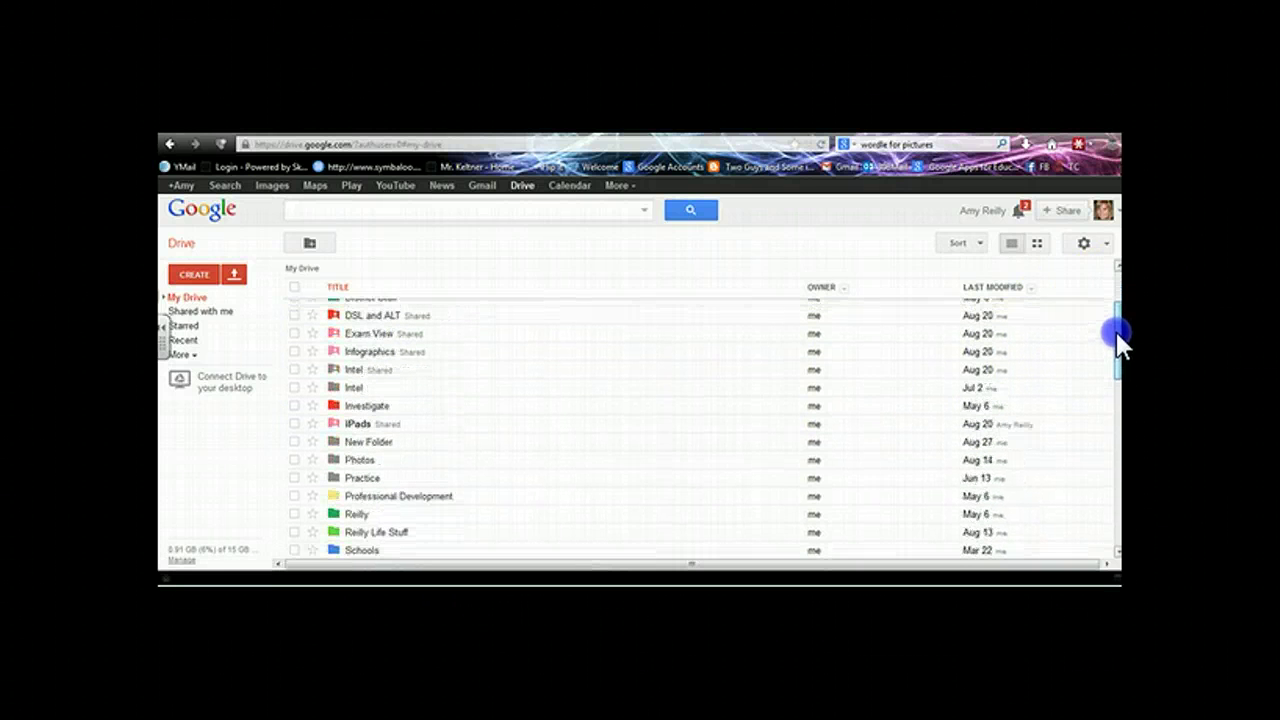
drag(1116, 336, 1118, 465)
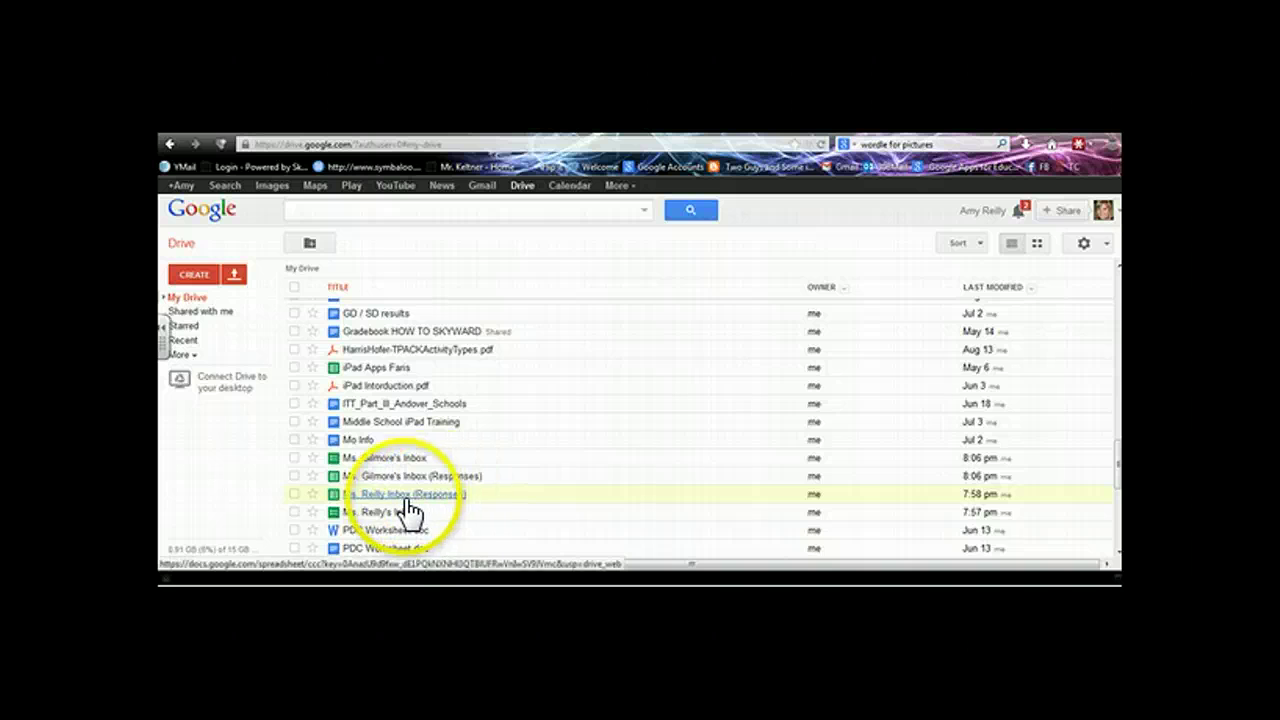
click(372, 492)
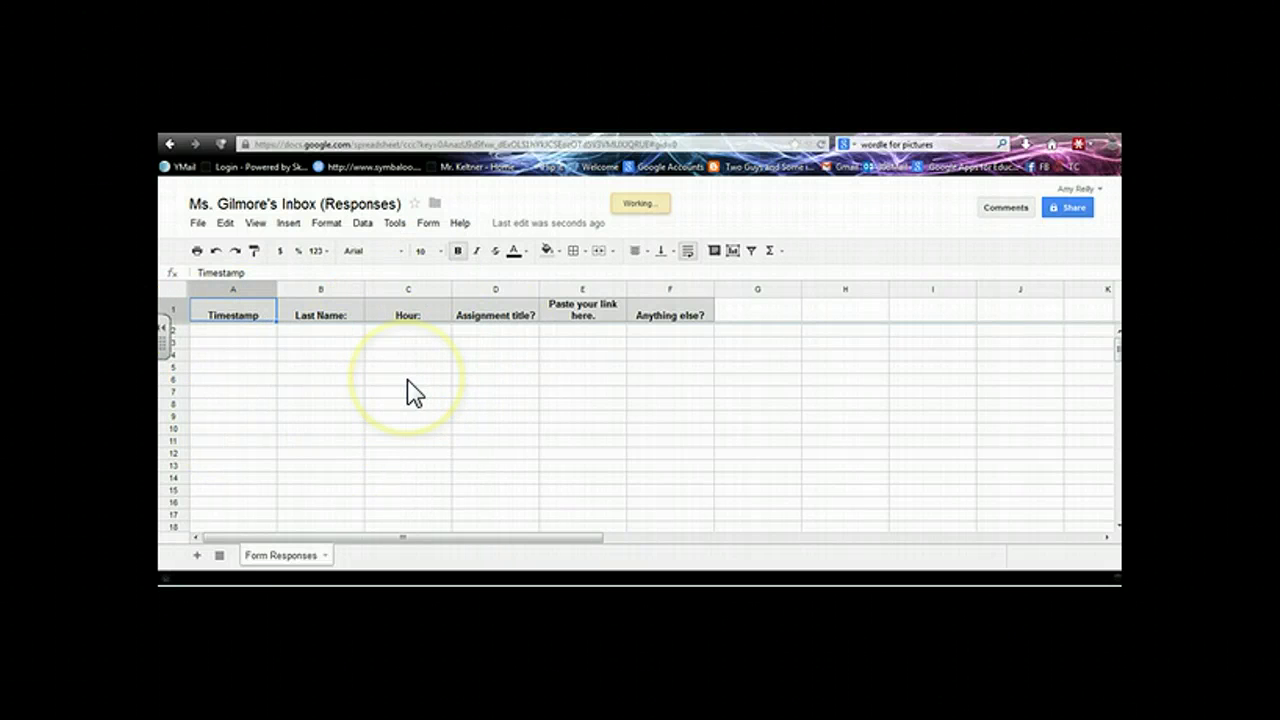
Locate the Filter command for the responses sheet's data and leave it without applying a filter
click(428, 224)
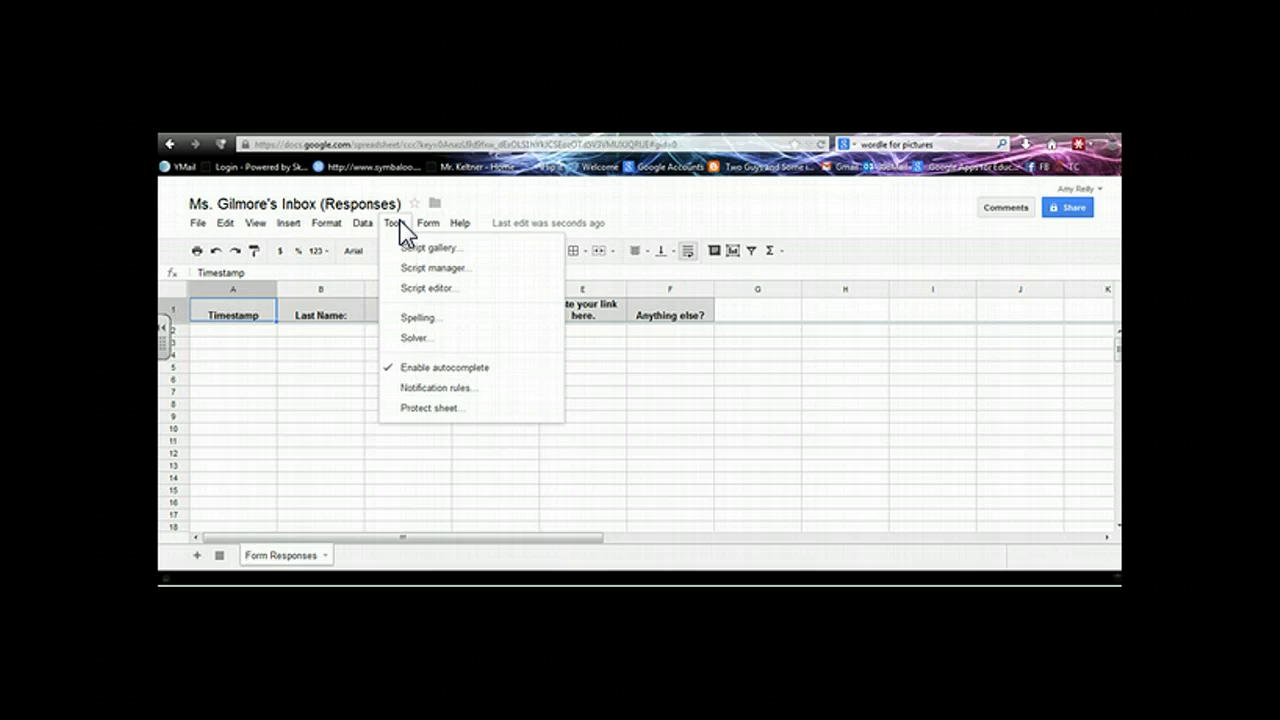
click(365, 226)
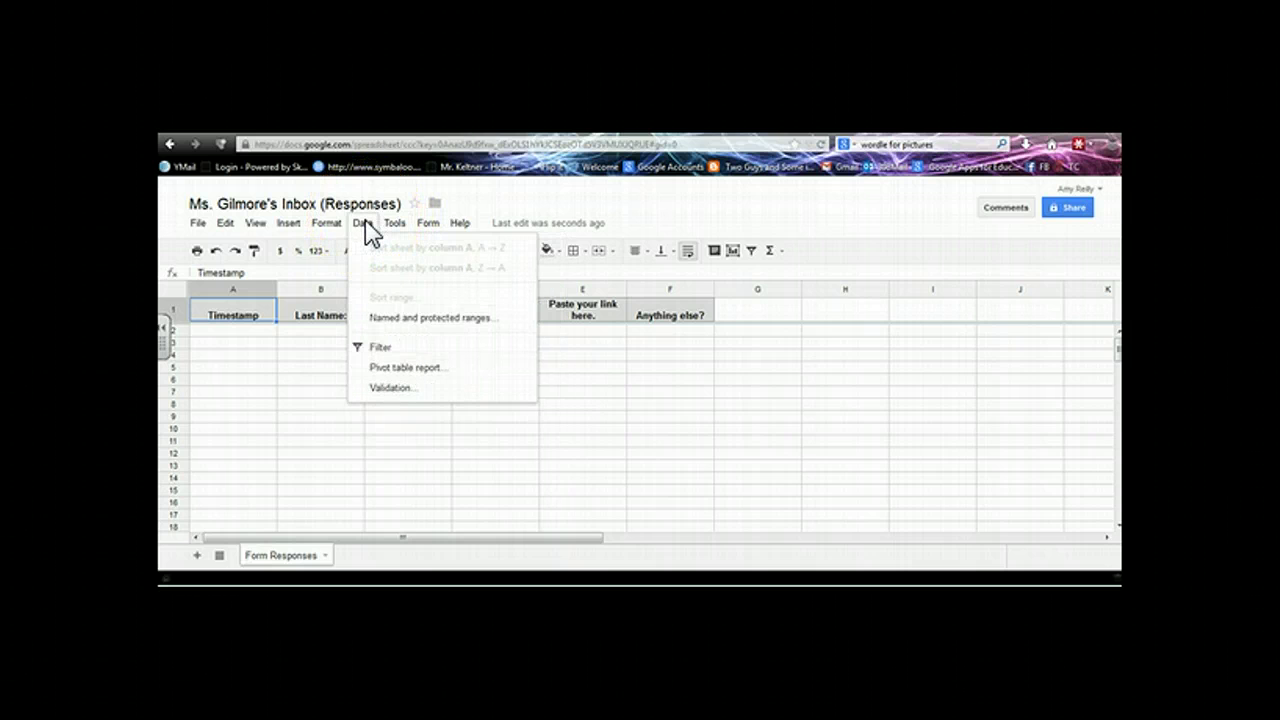
click(381, 350)
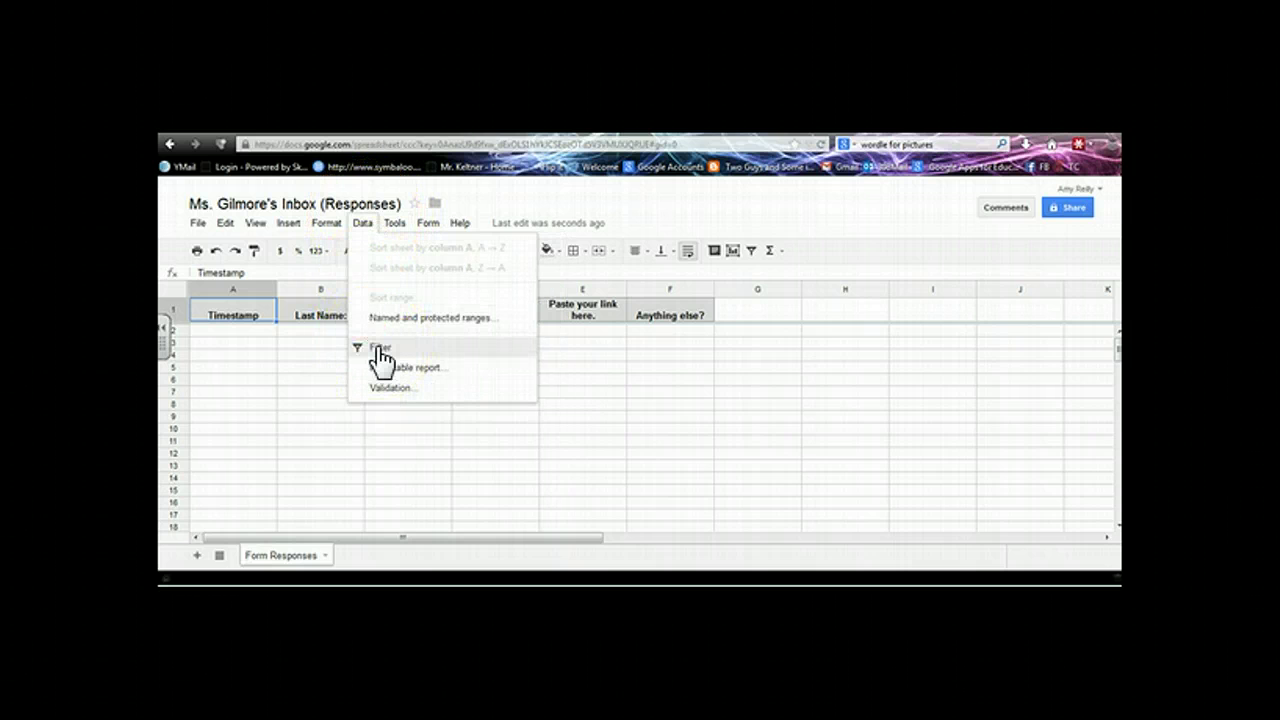
click(306, 395)
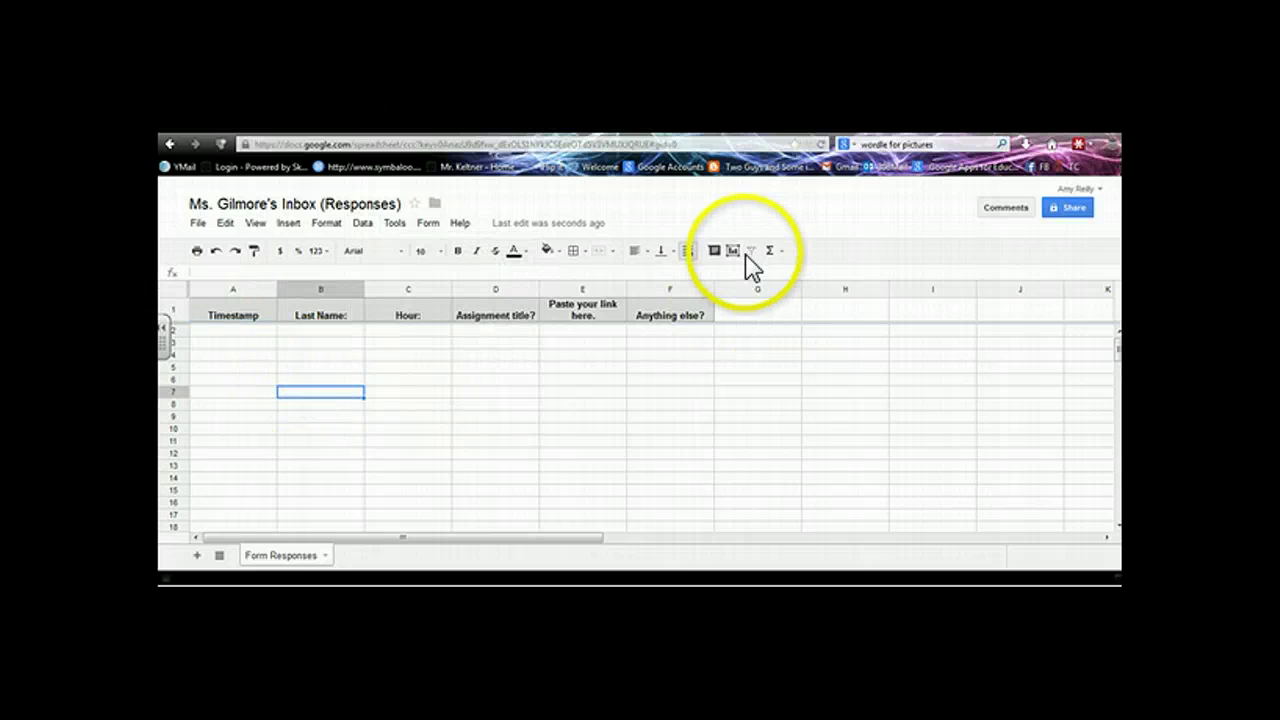